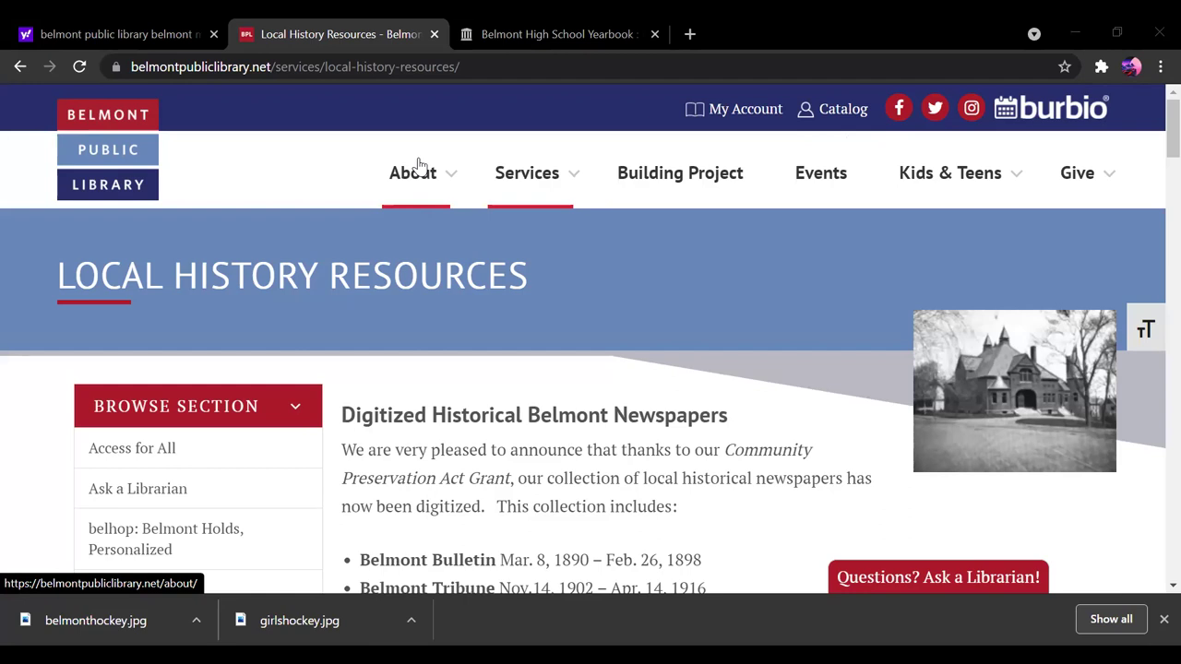
Go to the library's Local History Resources page and open the Belmont High School Yearbooks collection
click(418, 165)
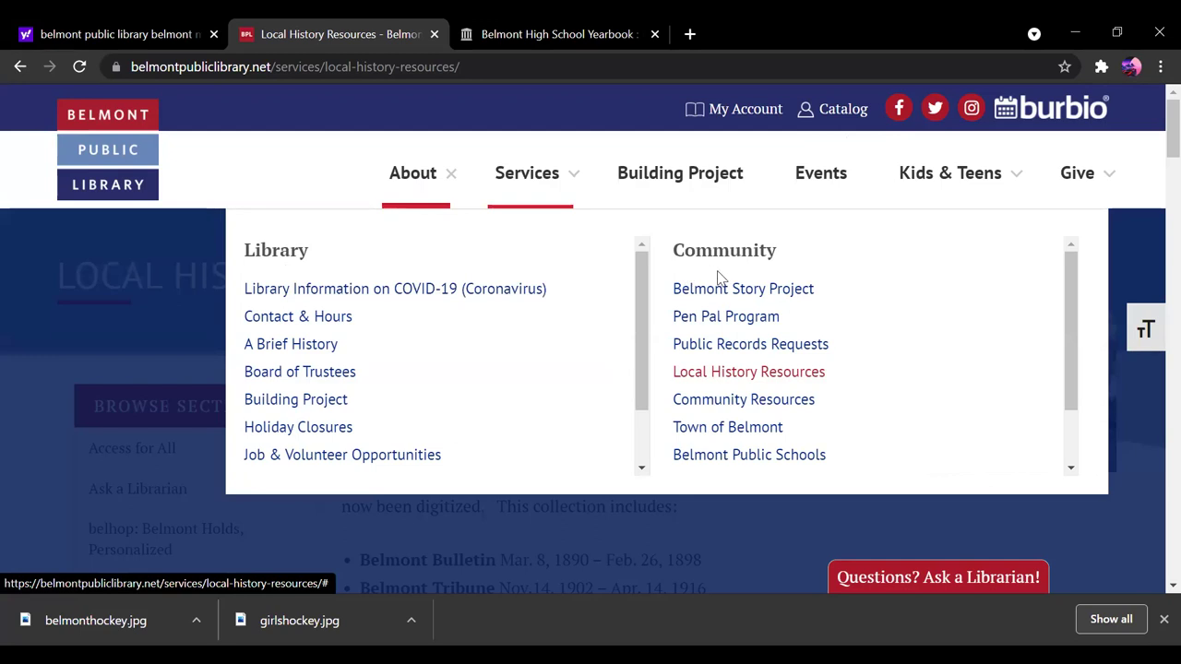
click(755, 372)
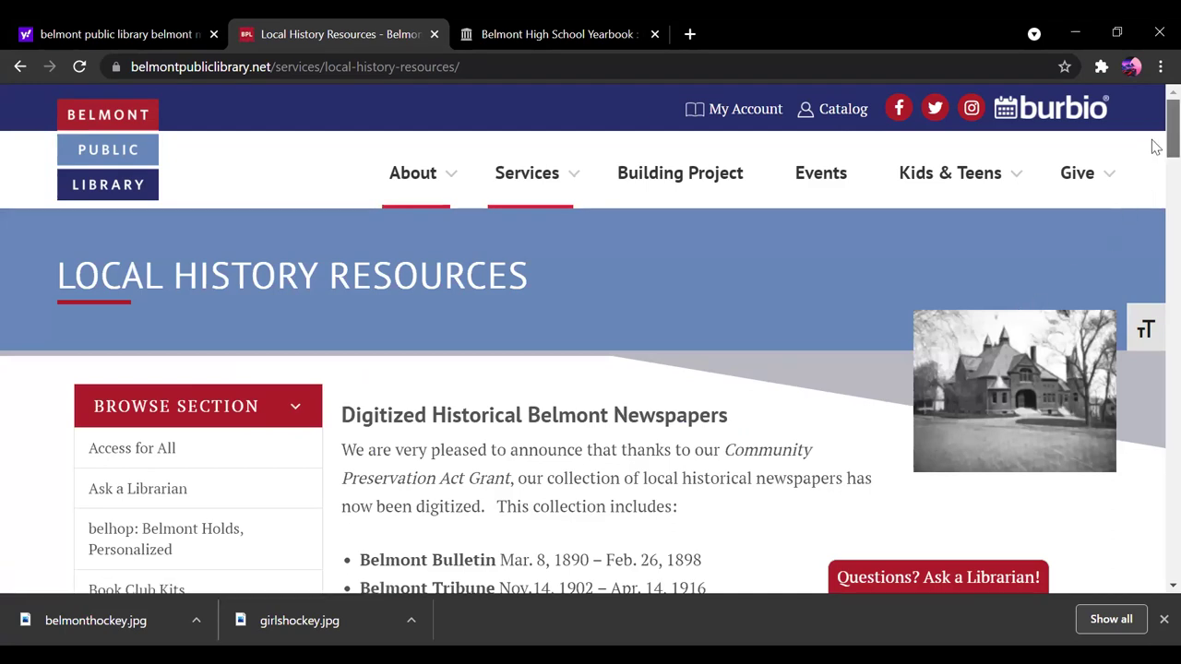
scroll(1155, 185, down, 4)
scroll(1155, 205, down, 7)
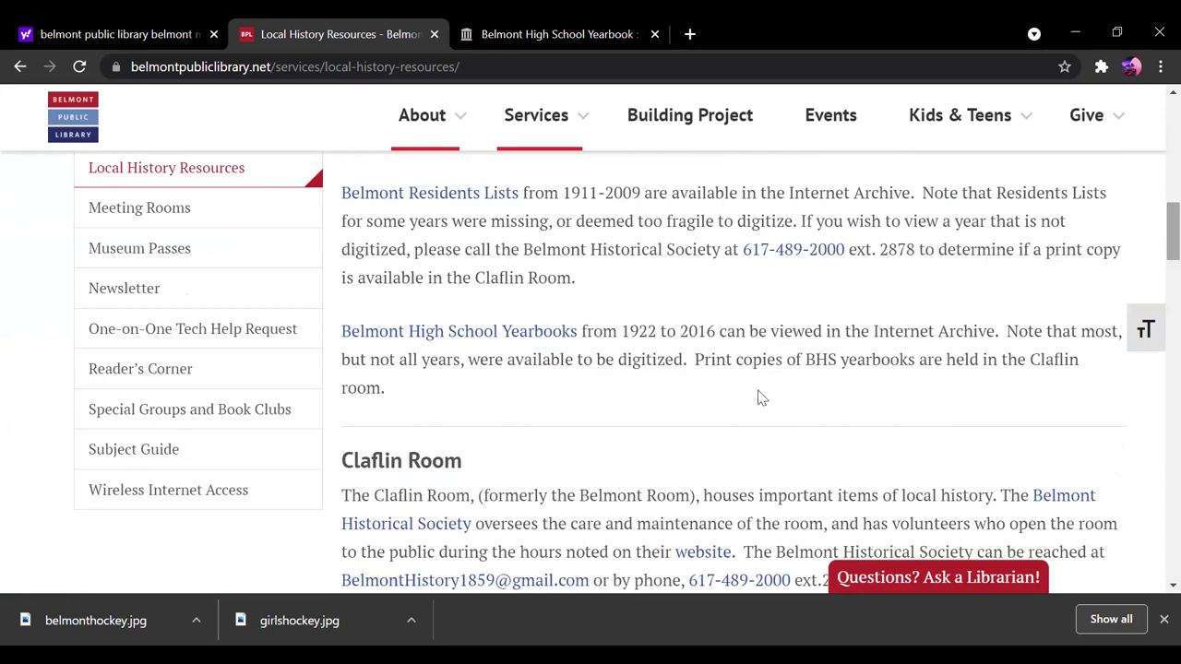
click(467, 338)
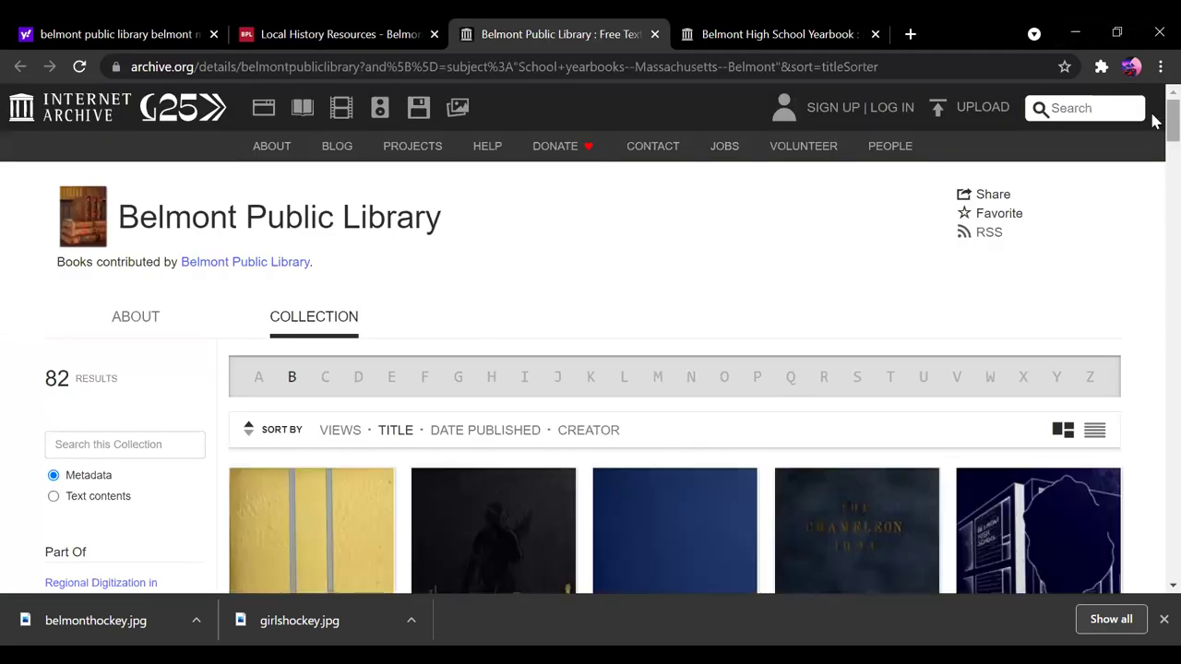
Filter the yearbook collection to the years 1976, 1977, 1978, 1979 and 1980
drag(1154, 120, 1157, 151)
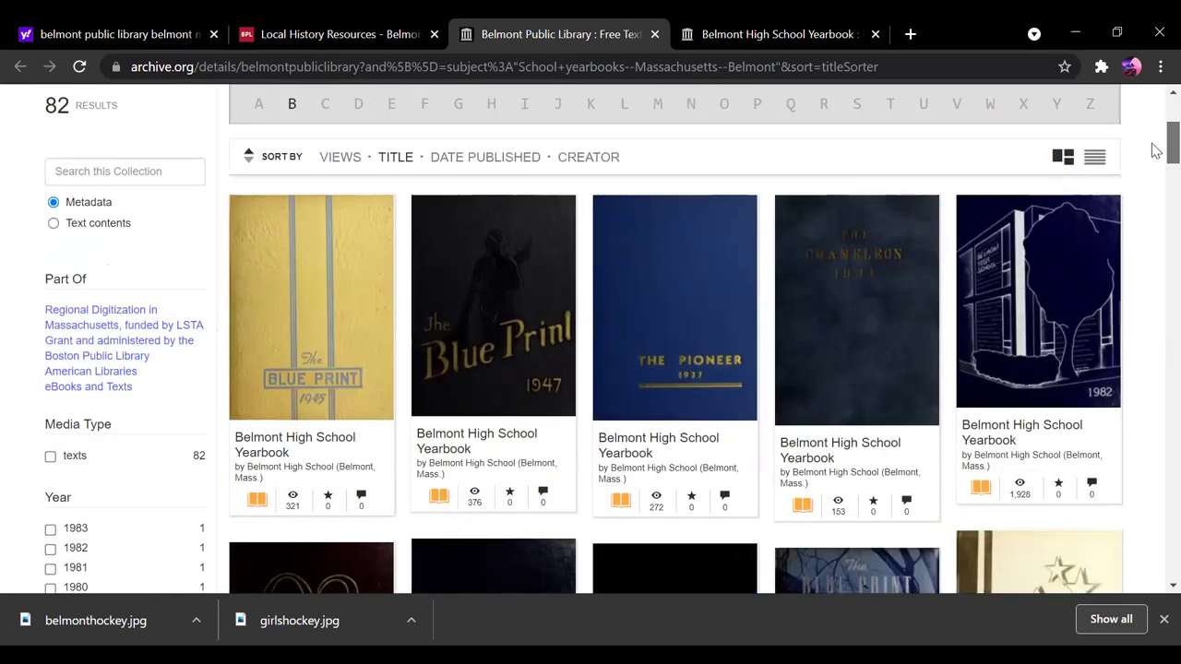
scroll(1153, 150, down, 3)
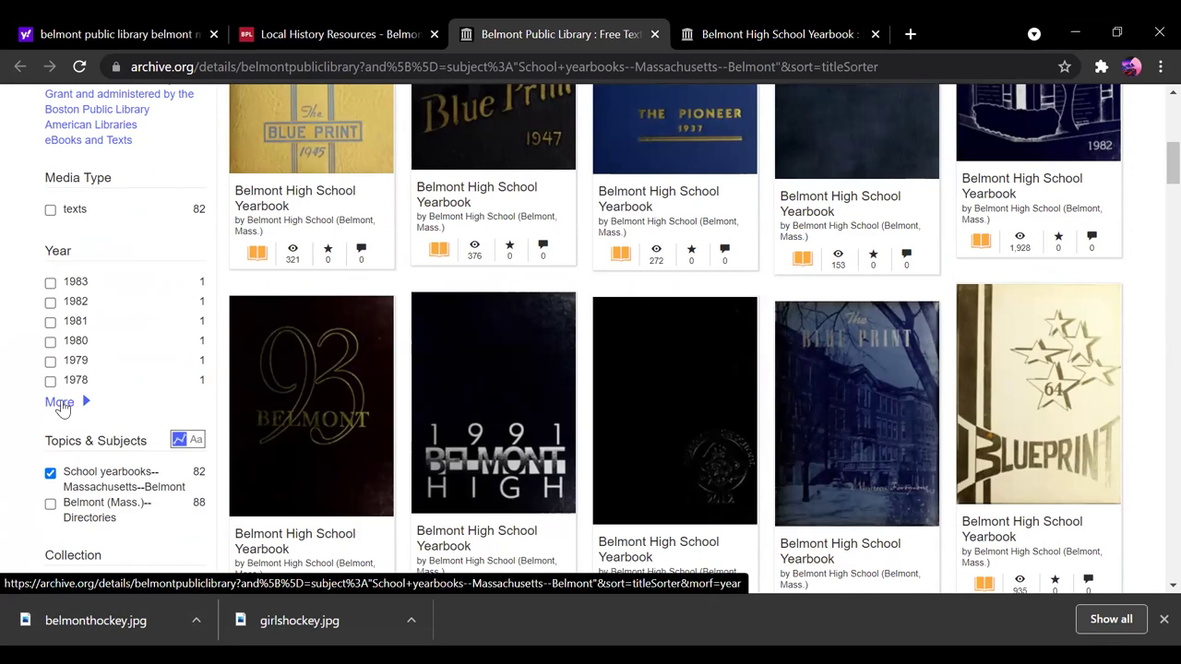
click(60, 403)
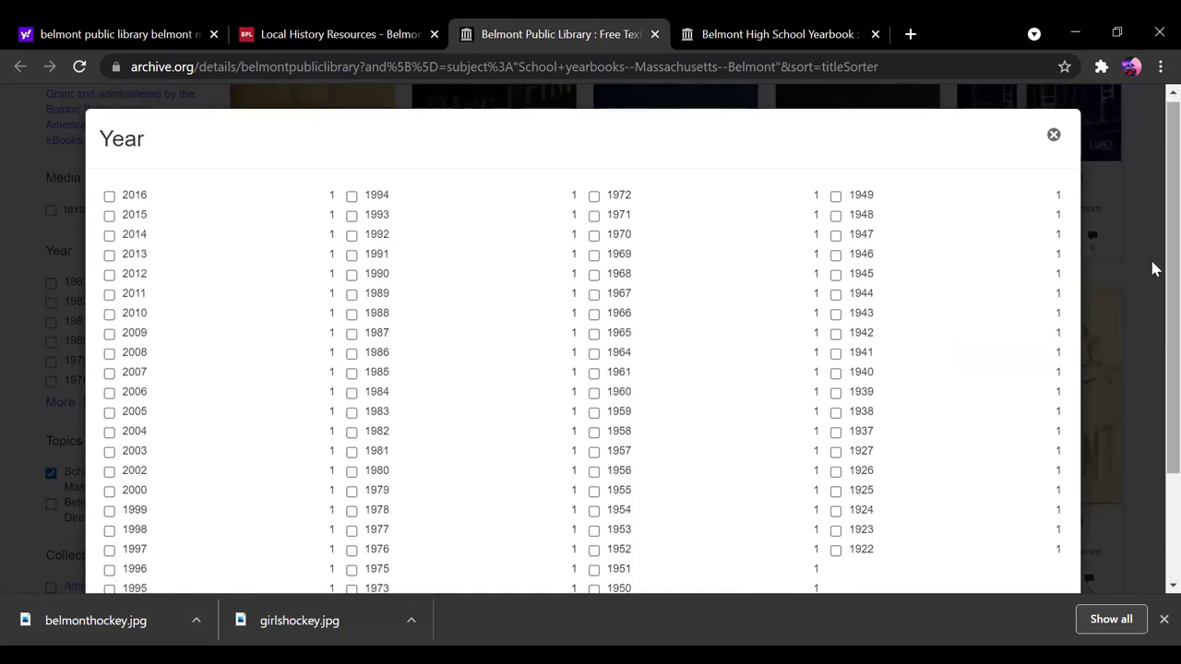
scroll(1154, 267, down, 1)
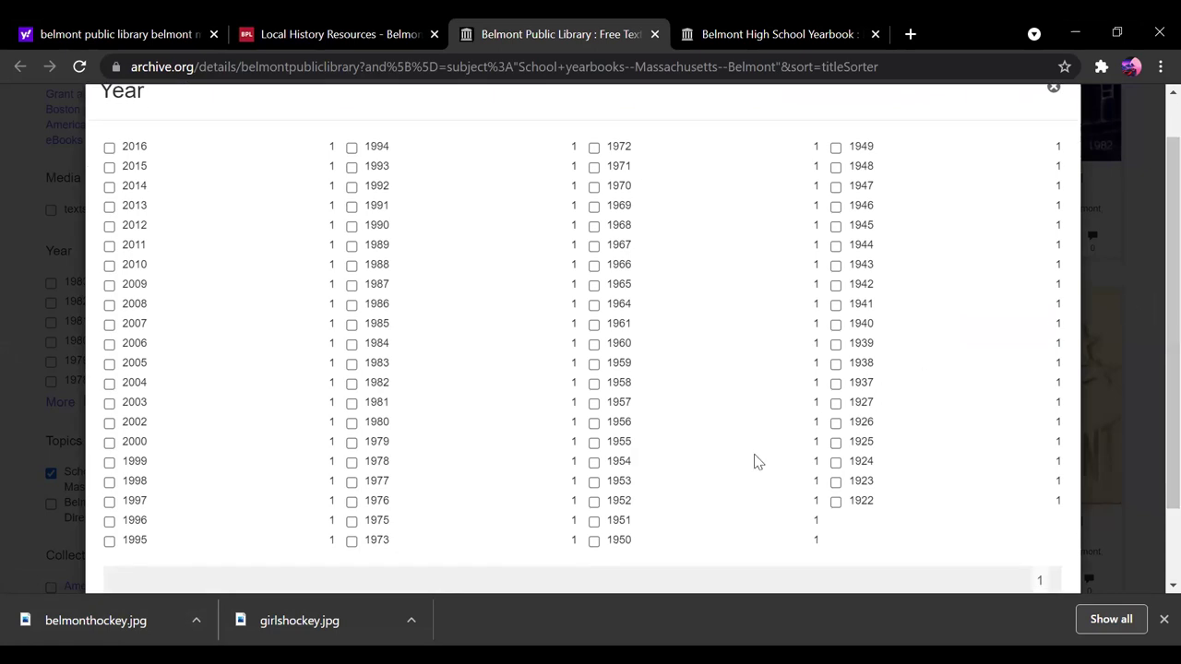
click(352, 503)
click(352, 482)
click(352, 462)
click(353, 445)
click(351, 425)
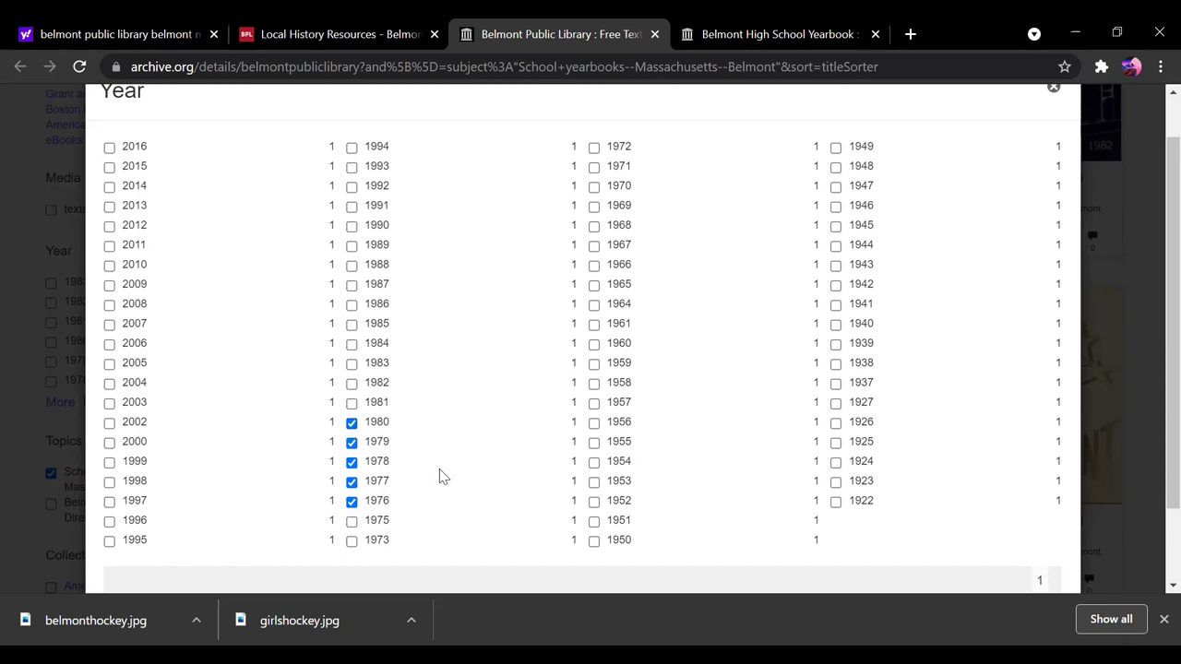
scroll(1153, 413, down, 1)
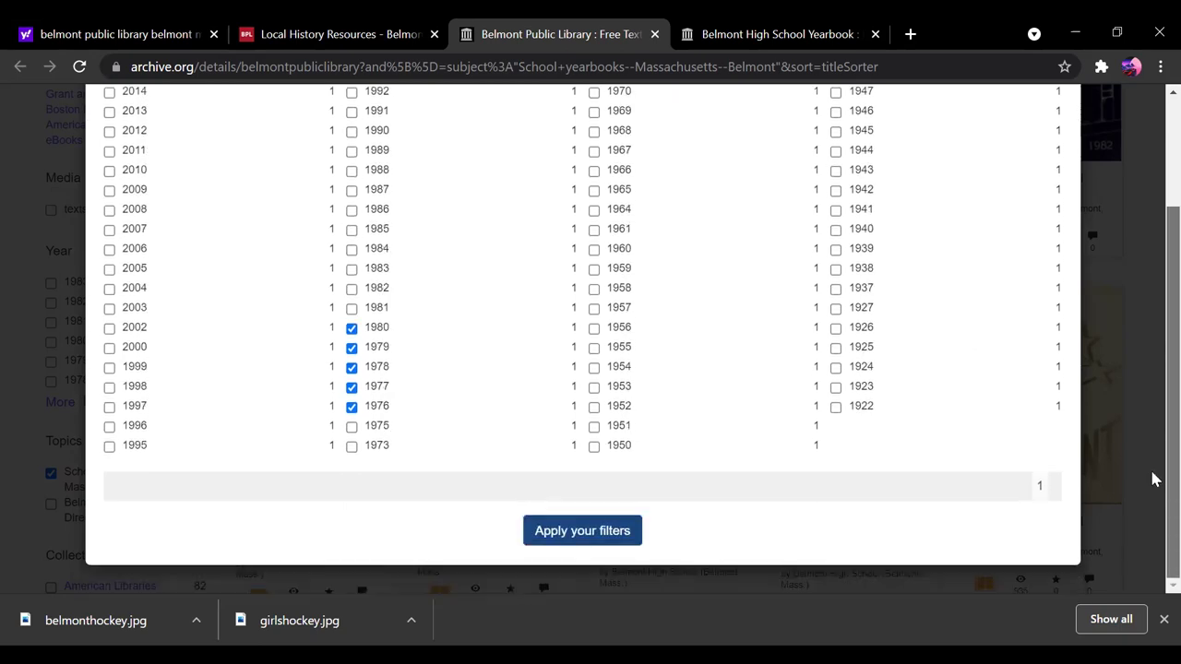
click(616, 532)
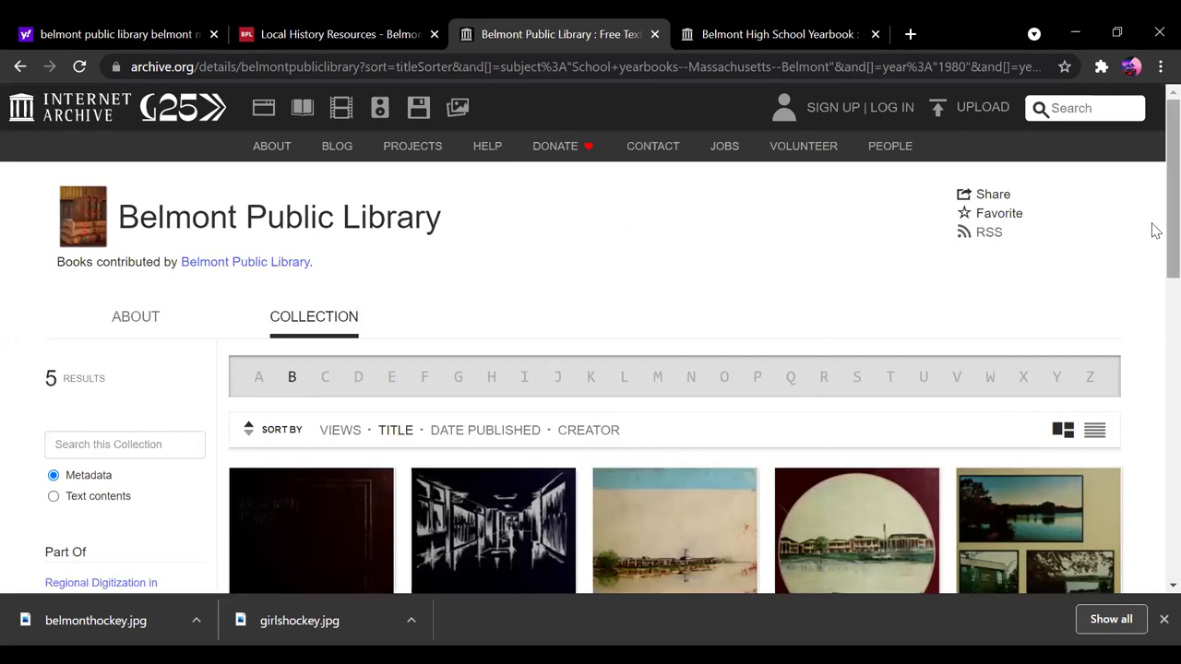
Open the Belmont 1976 yearbook from the filtered collection
scroll(1153, 277, down, 2)
scroll(1155, 300, down, 1)
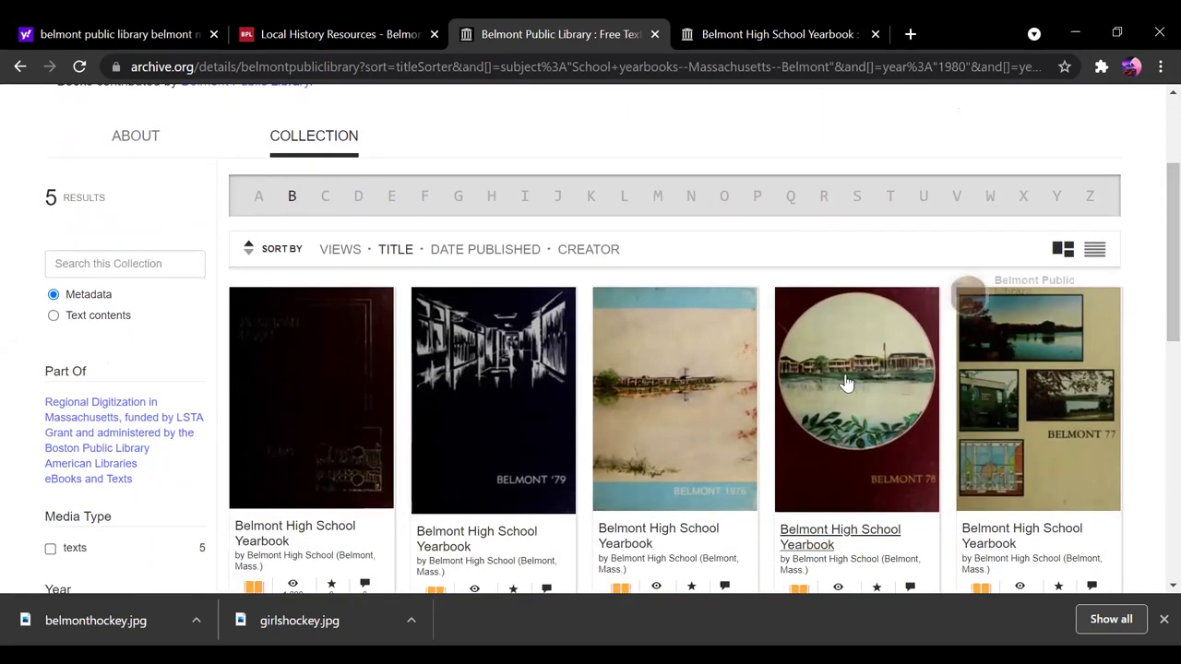
click(717, 426)
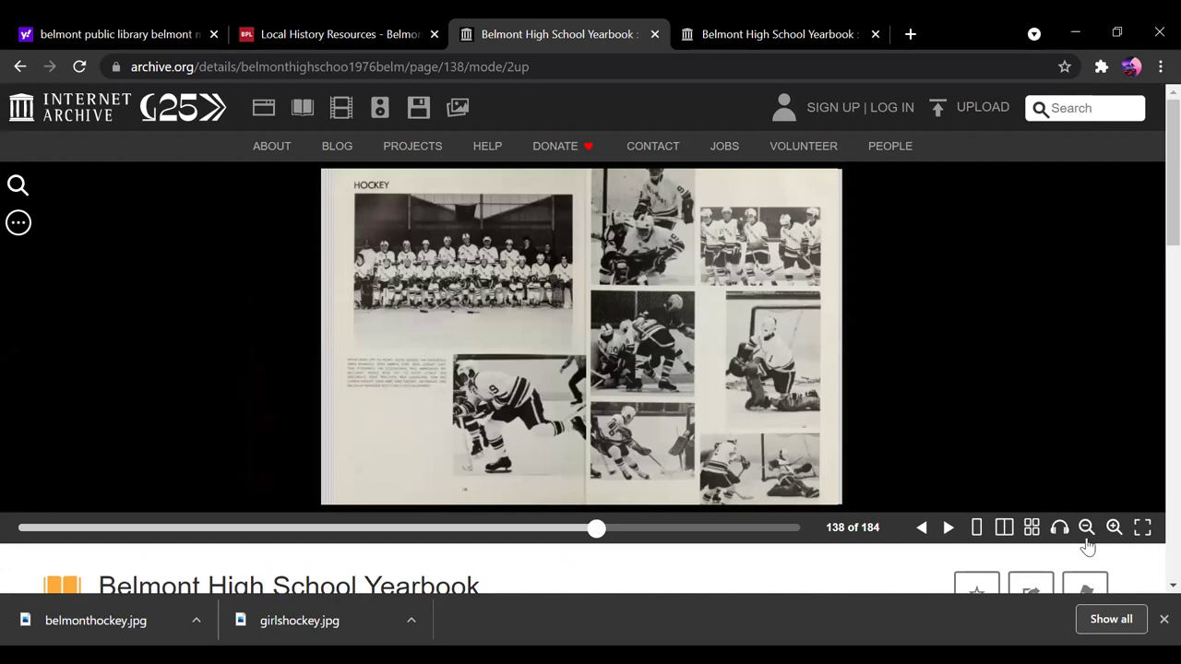
Page forward to the wrestling spread on page 140, magnify its caption and return to the full spread
click(948, 529)
click(947, 530)
click(921, 530)
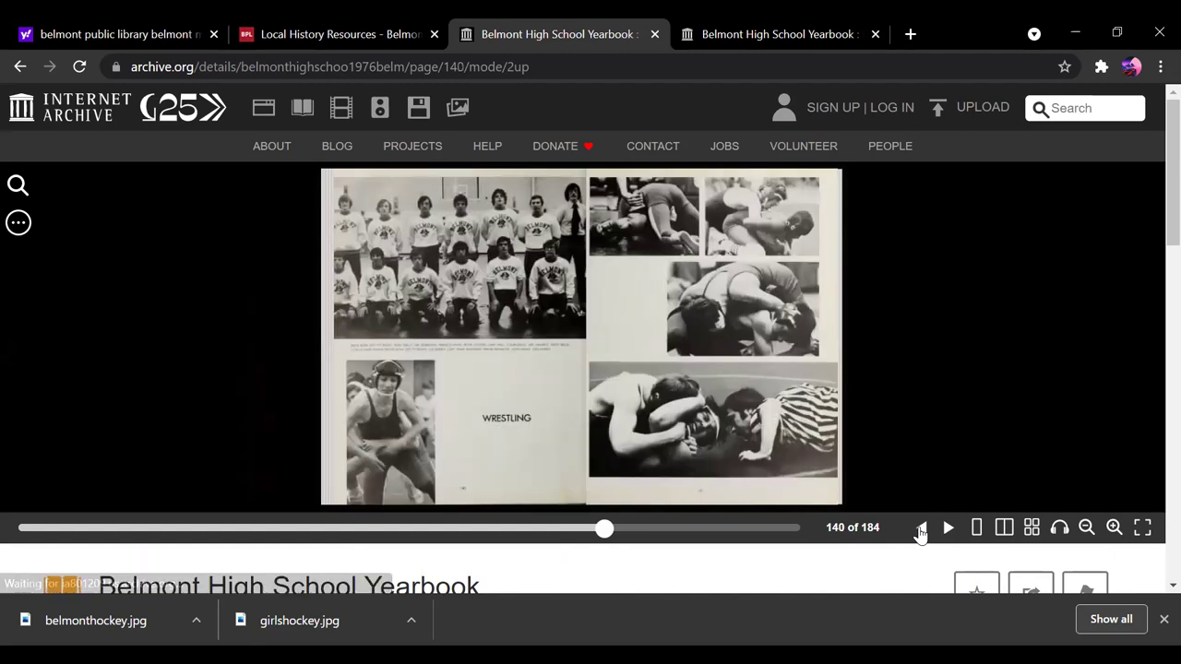
click(1114, 528)
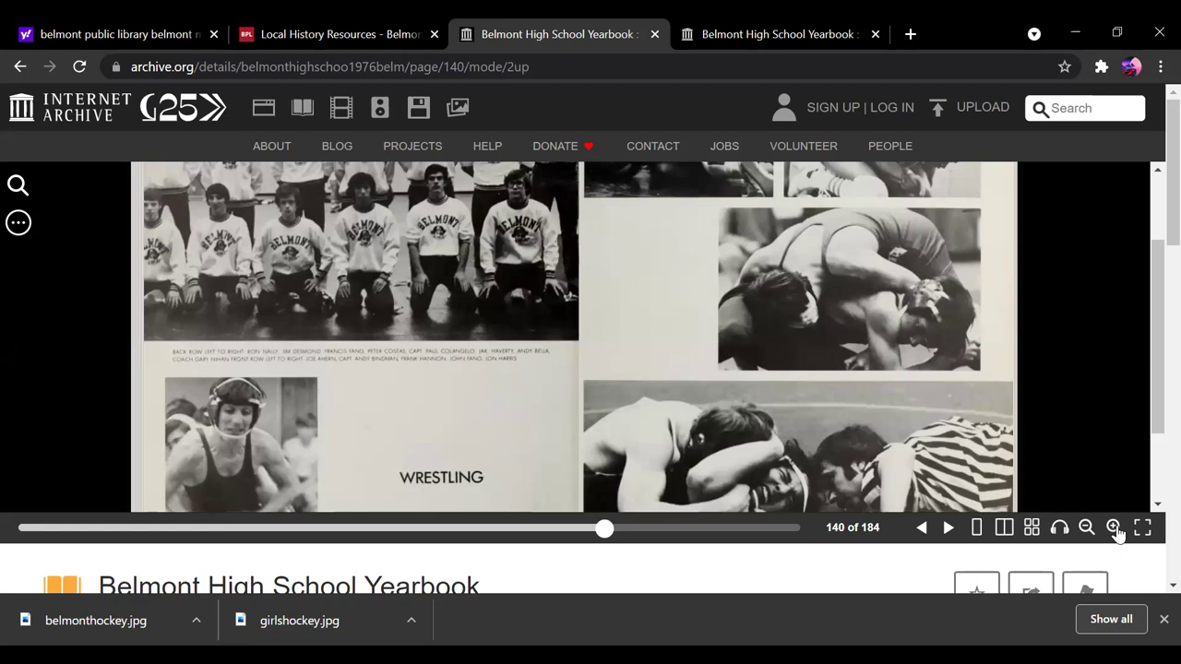
click(1114, 528)
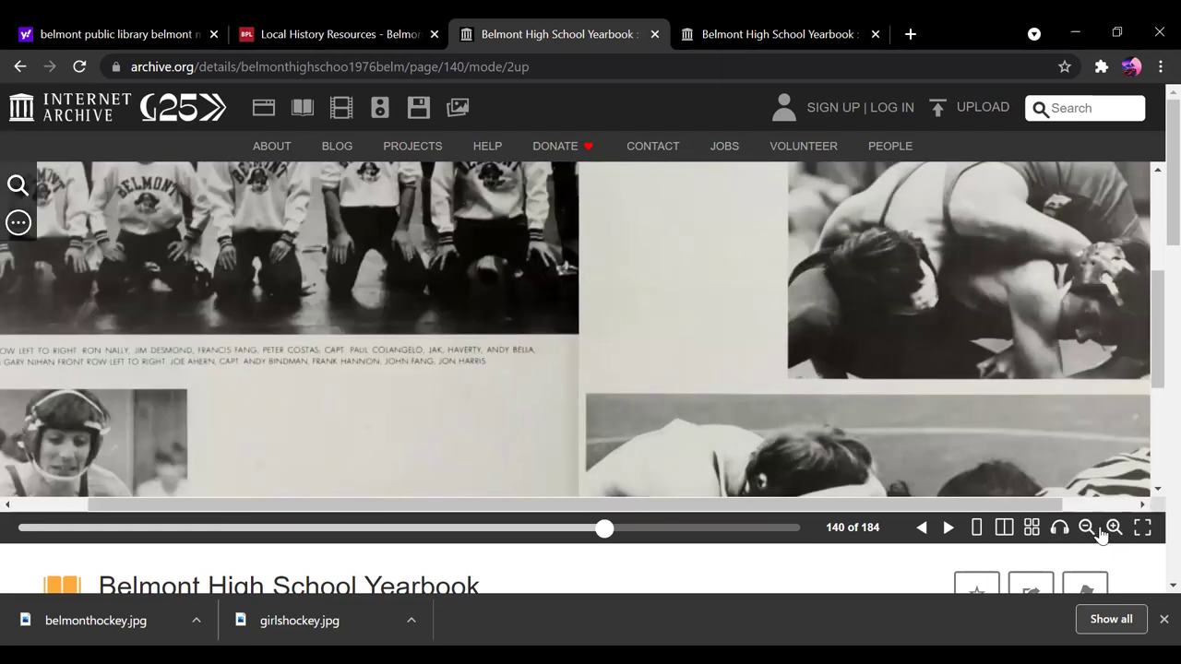
click(1087, 528)
click(1086, 528)
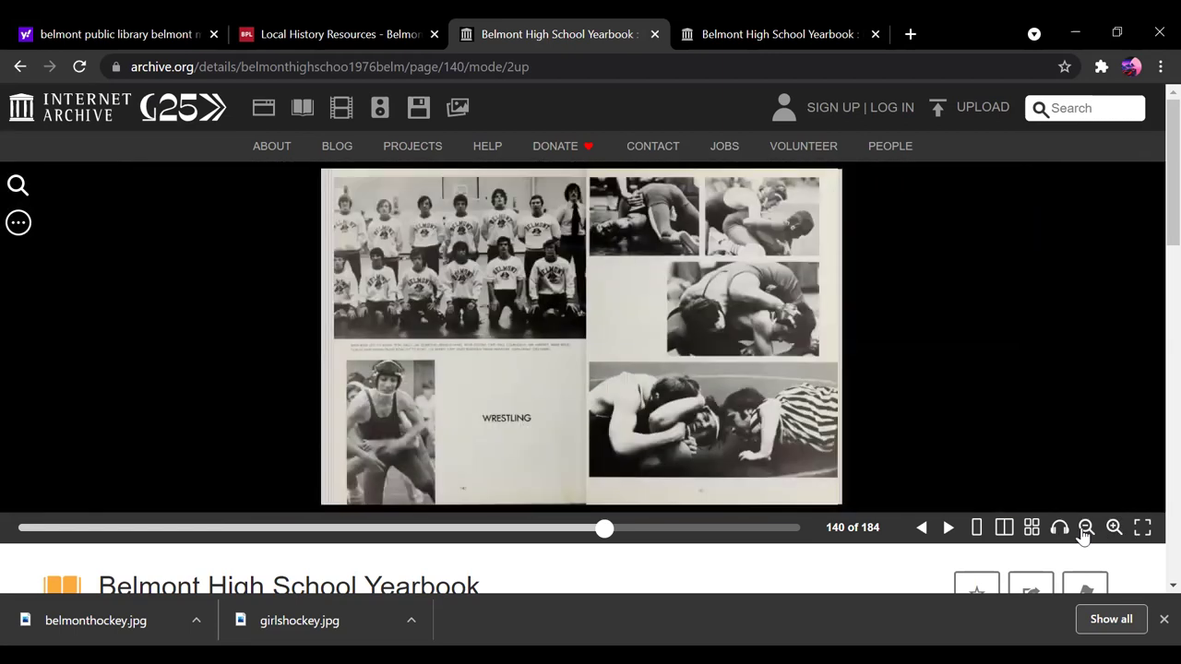
Search inside the yearbook for a student's surname and look through the matches
click(18, 184)
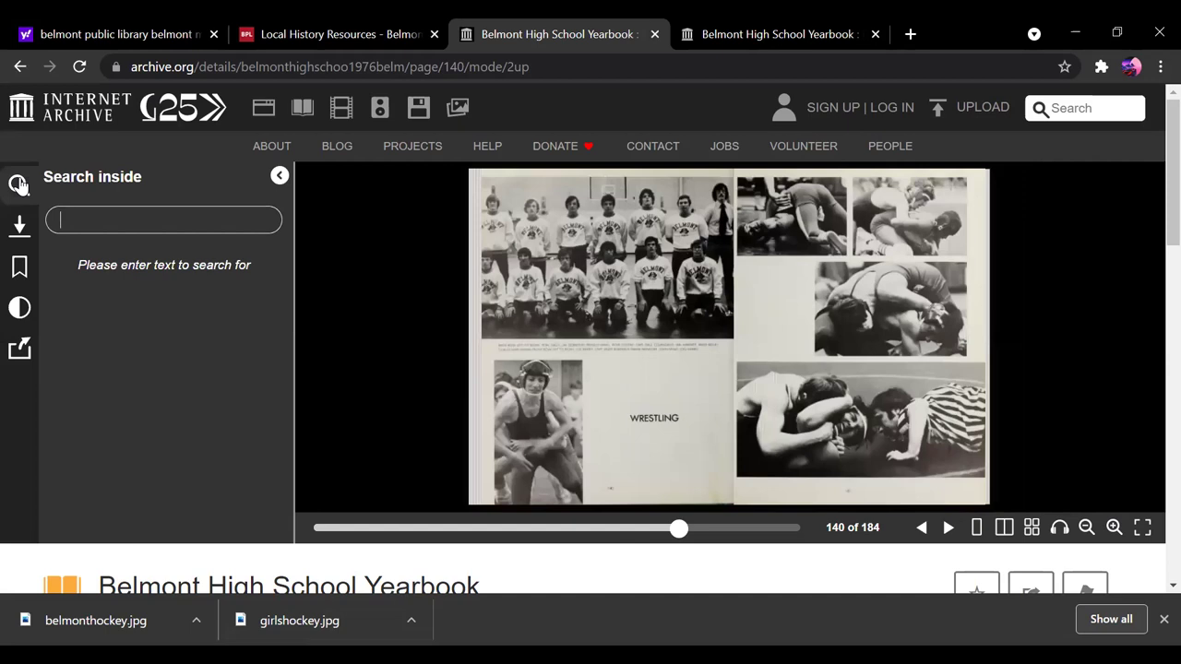
text(fang)
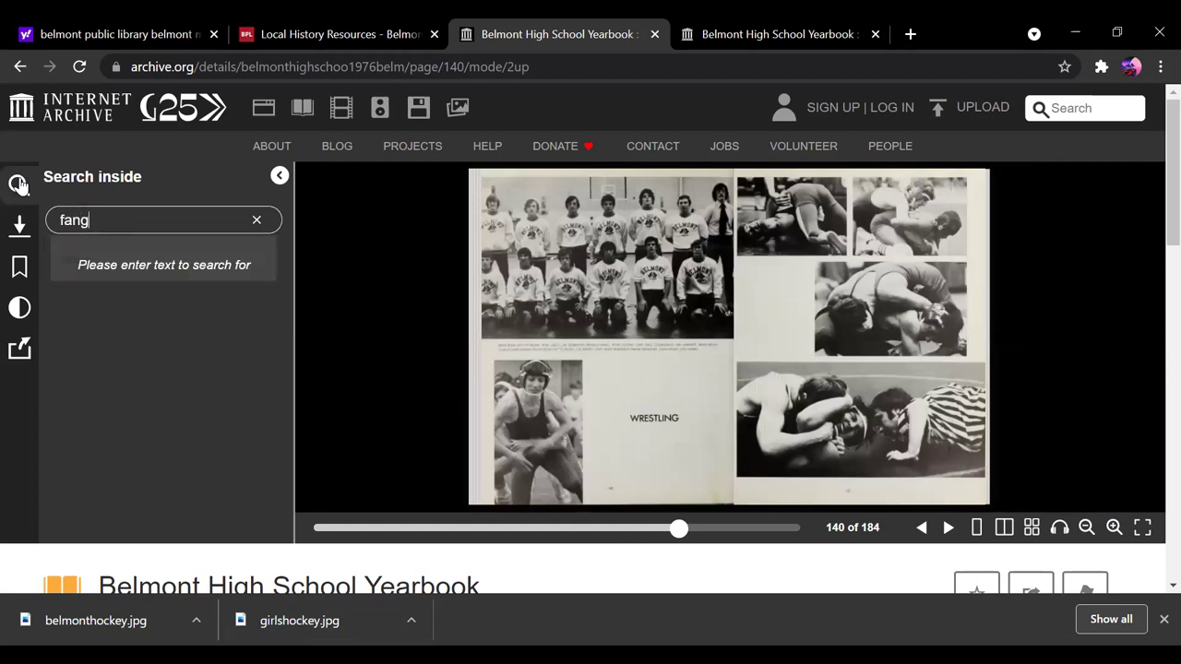
key(Return)
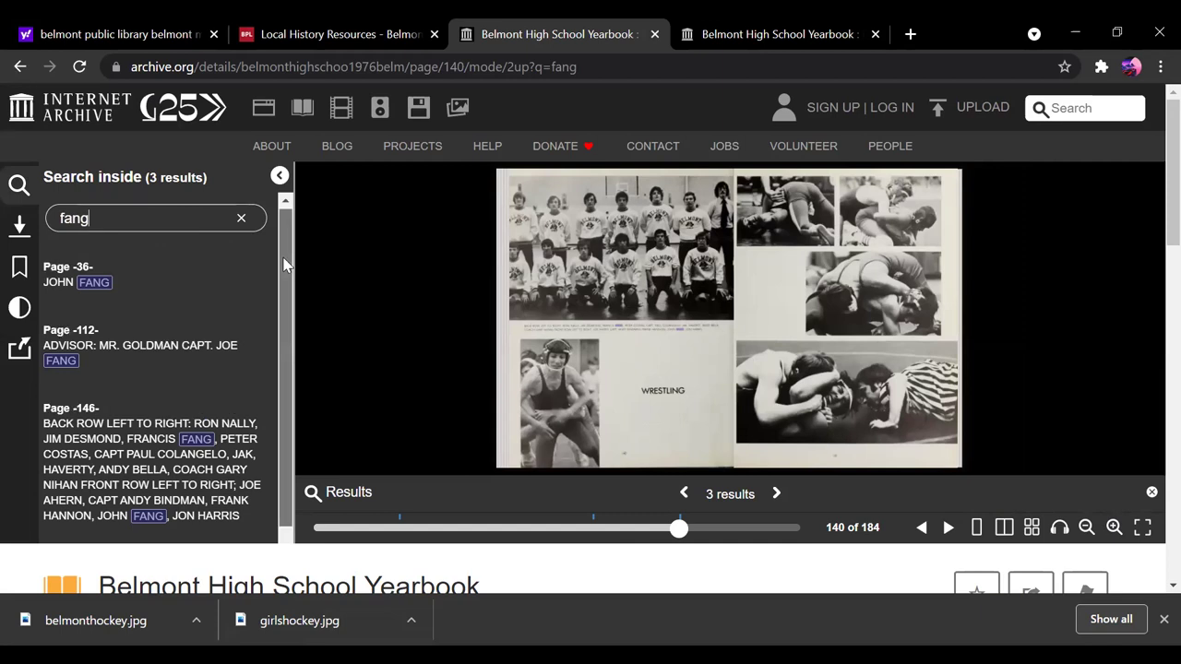
scroll(288, 318, down, 1)
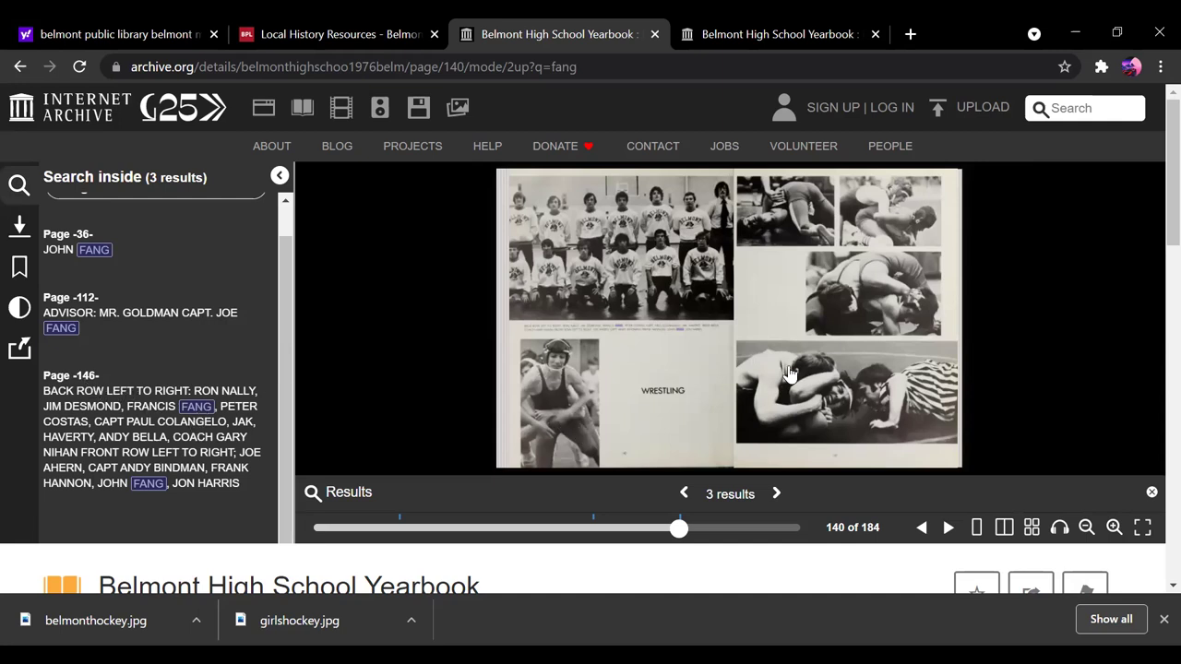
Magnify the wrestling team caption to examine the highlighted surname matches, then restore the full spread
scroll(1153, 237, down, 2)
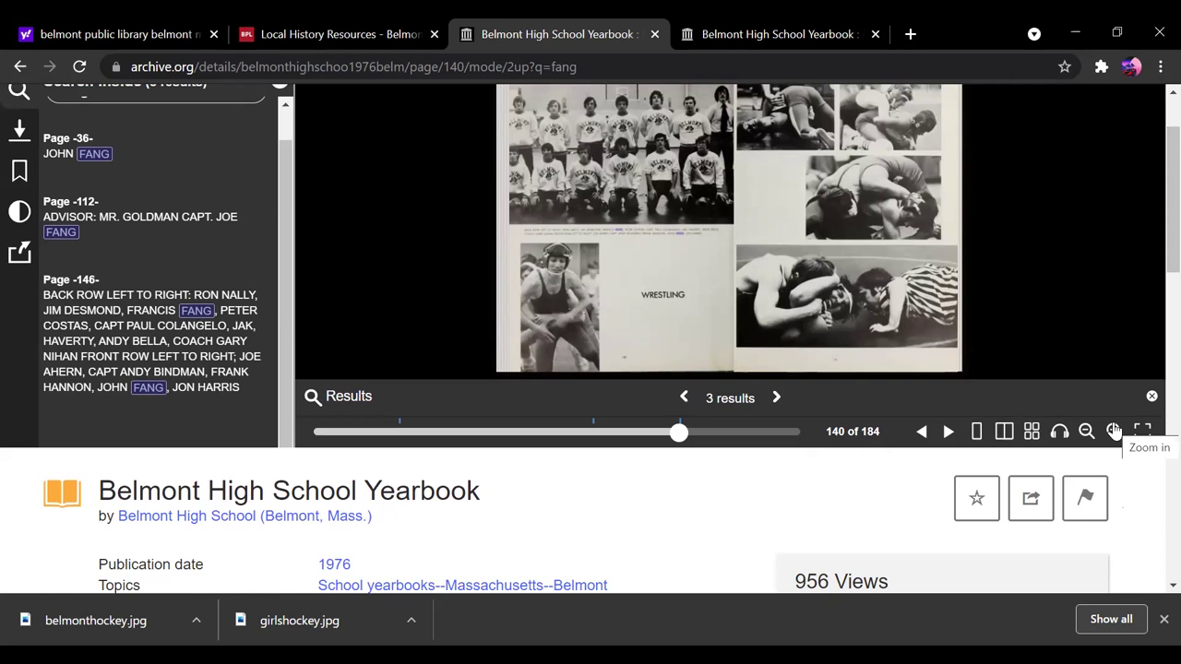
click(1114, 431)
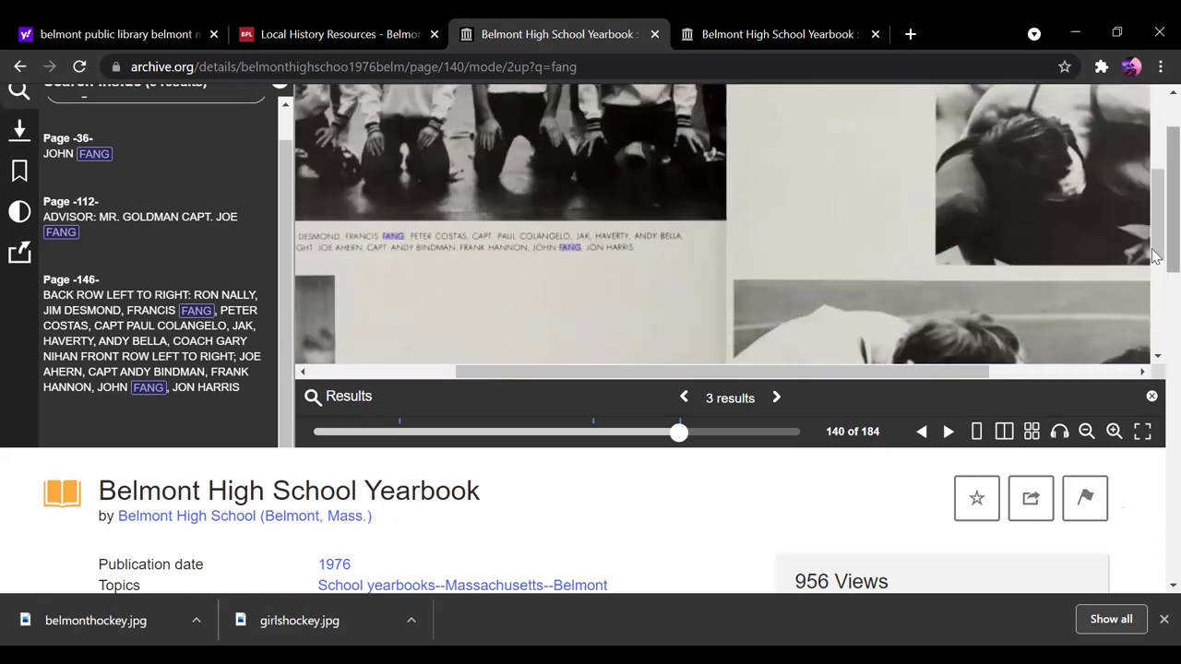
scroll(1154, 247, down, 1)
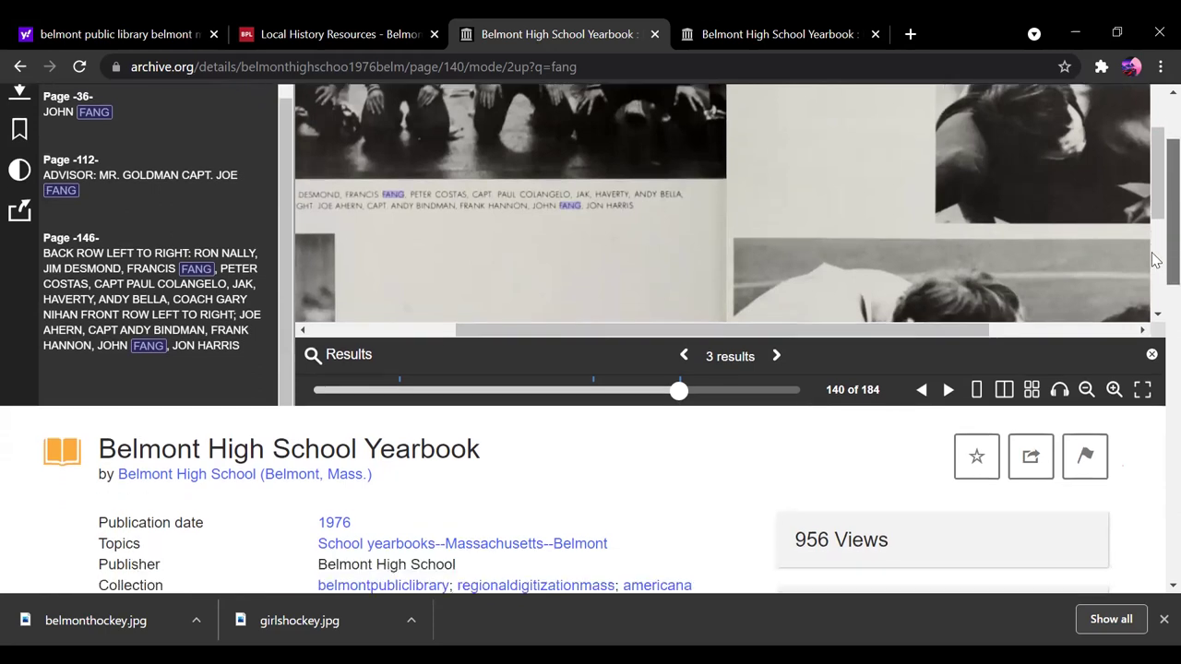
scroll(1155, 233, up, 2)
scroll(1156, 232, up, 1)
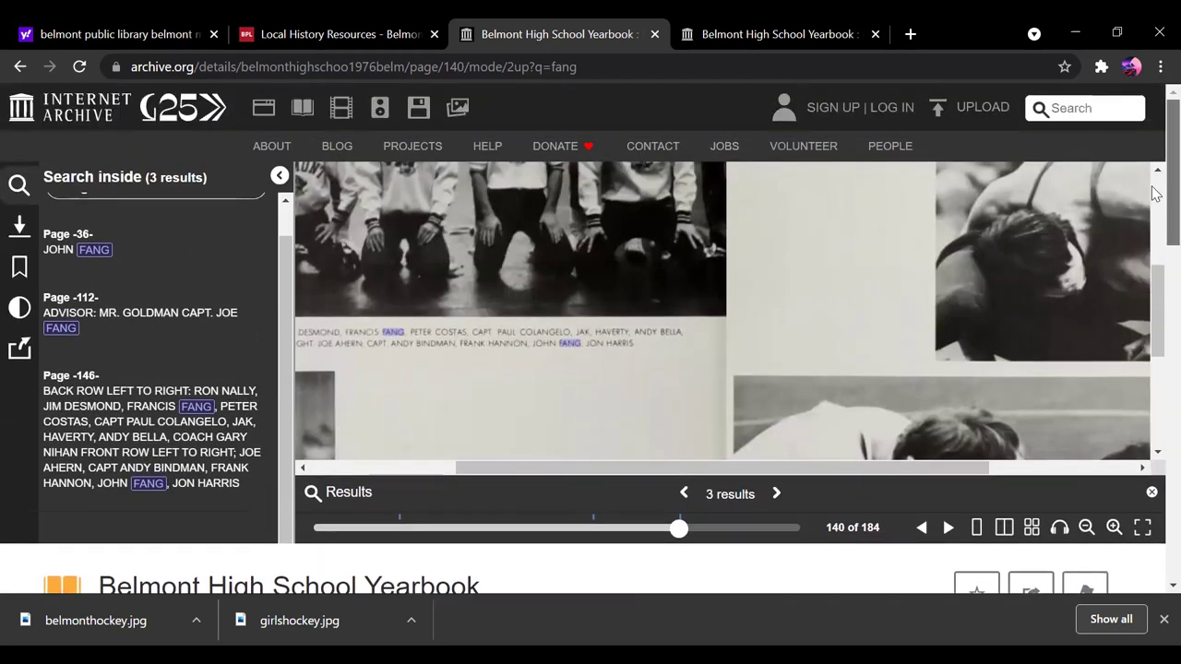
click(1086, 528)
click(1086, 528)
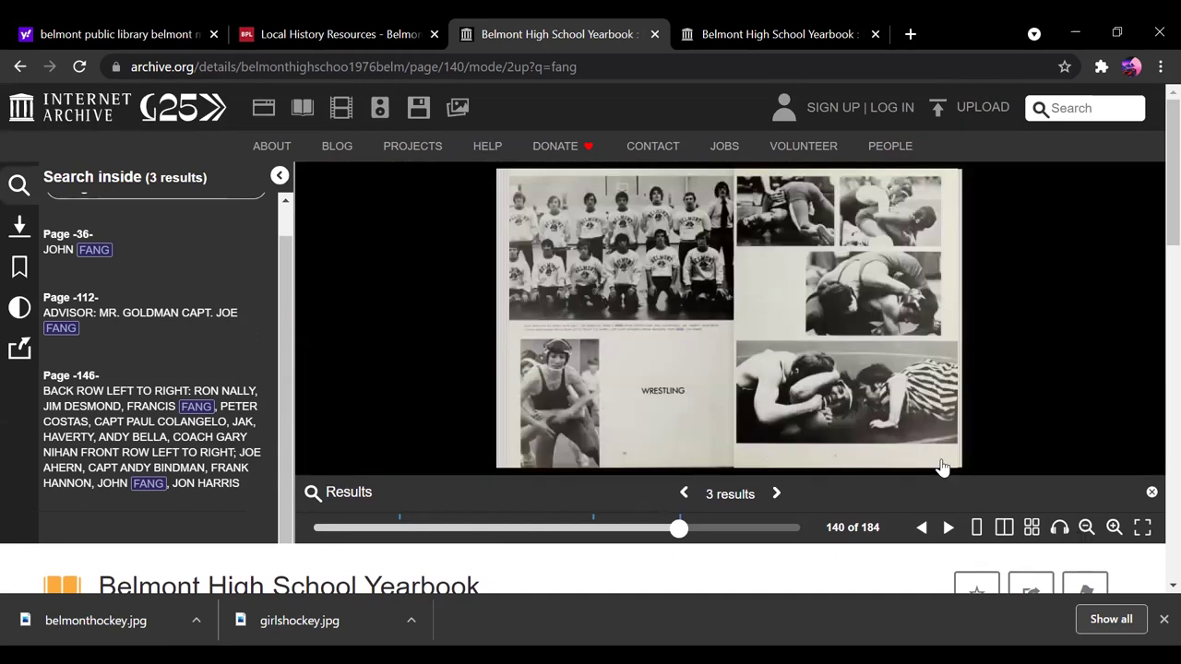
Enlarge the wrestling spread and examine the team photo above the caption
click(1115, 527)
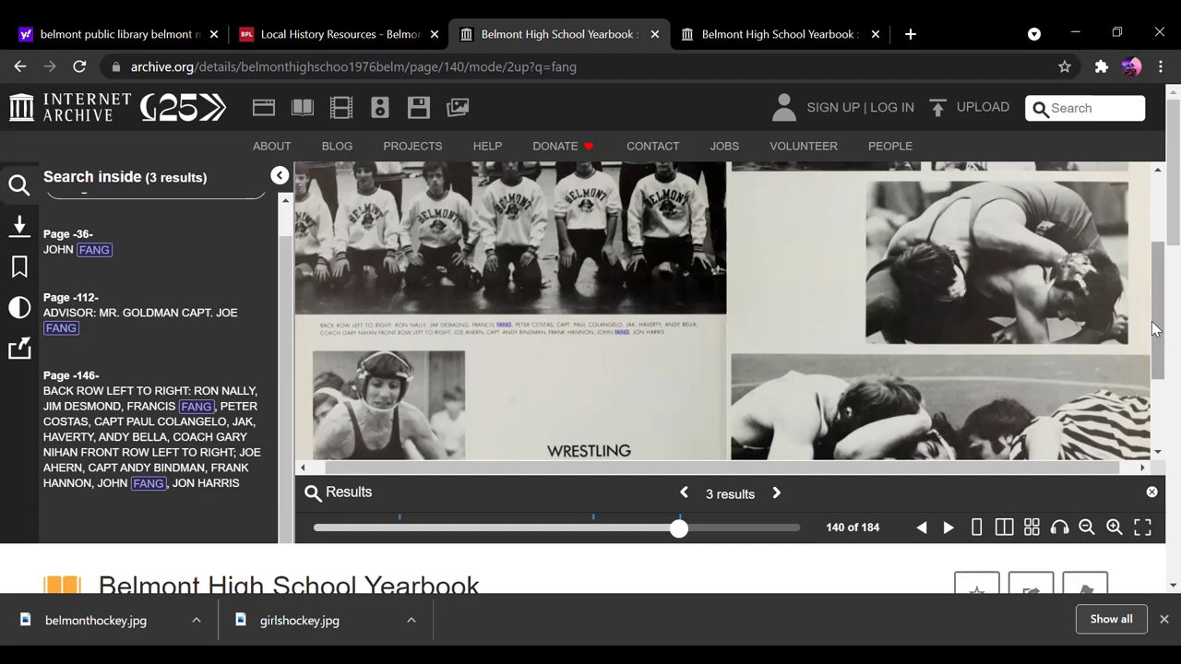
right_click(1153, 288)
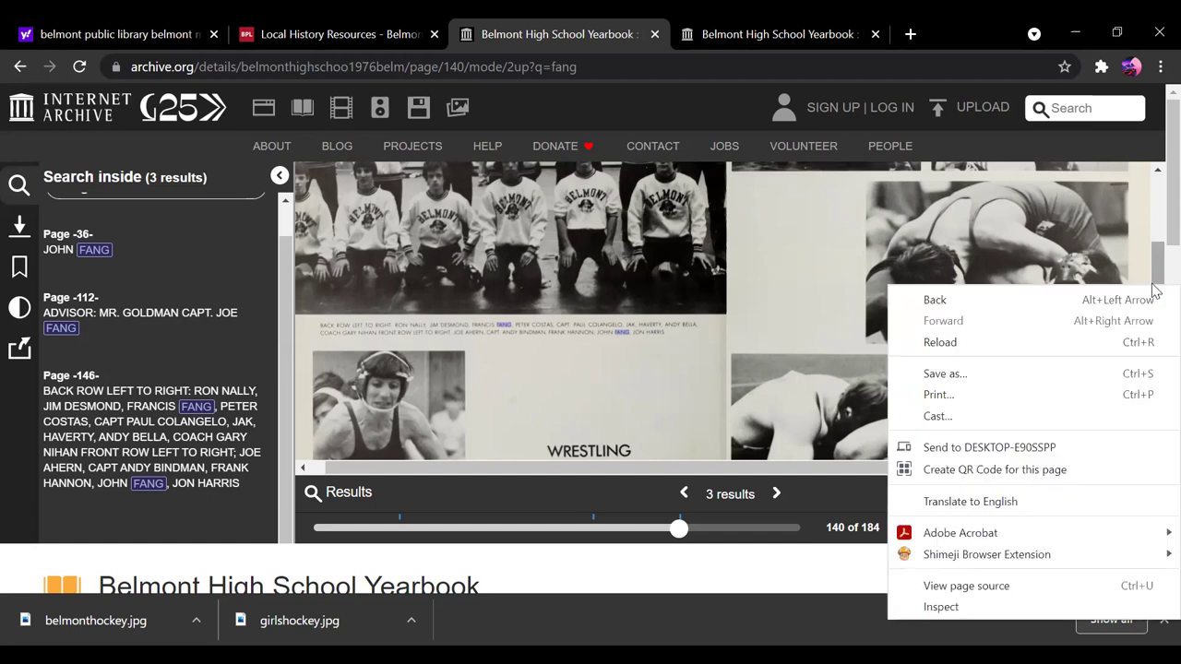
click(1154, 247)
drag(1153, 248, 1153, 182)
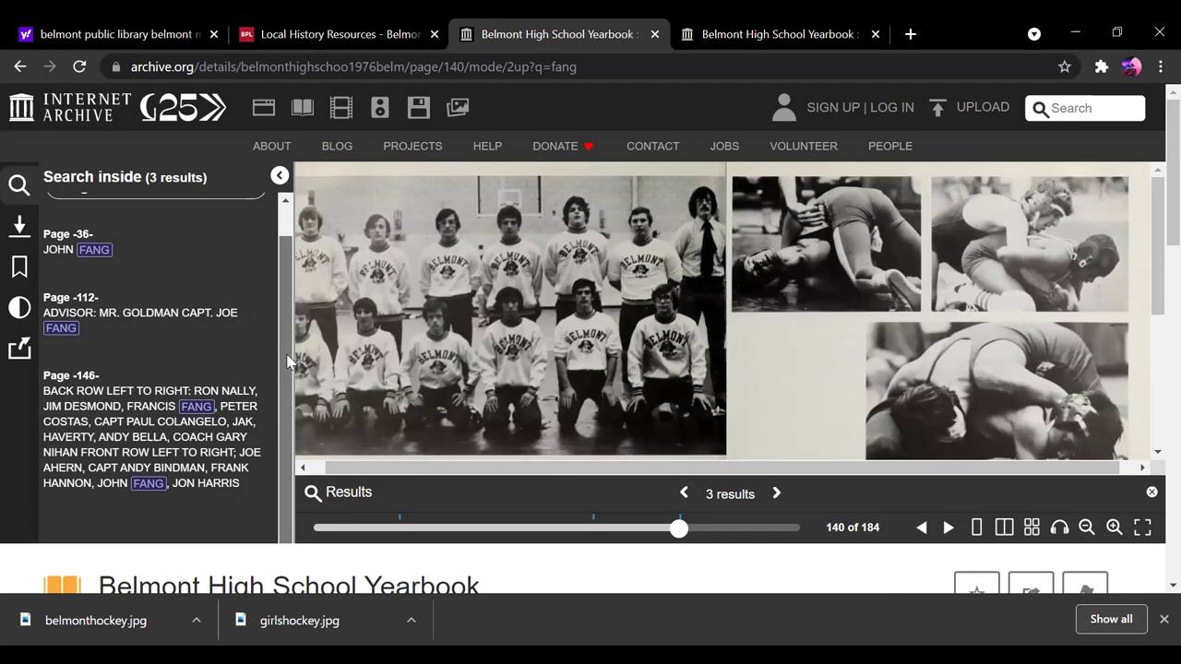
Replace the search term inside the yearbook with "hockey" and open the first match, on page 26
click(19, 185)
click(127, 190)
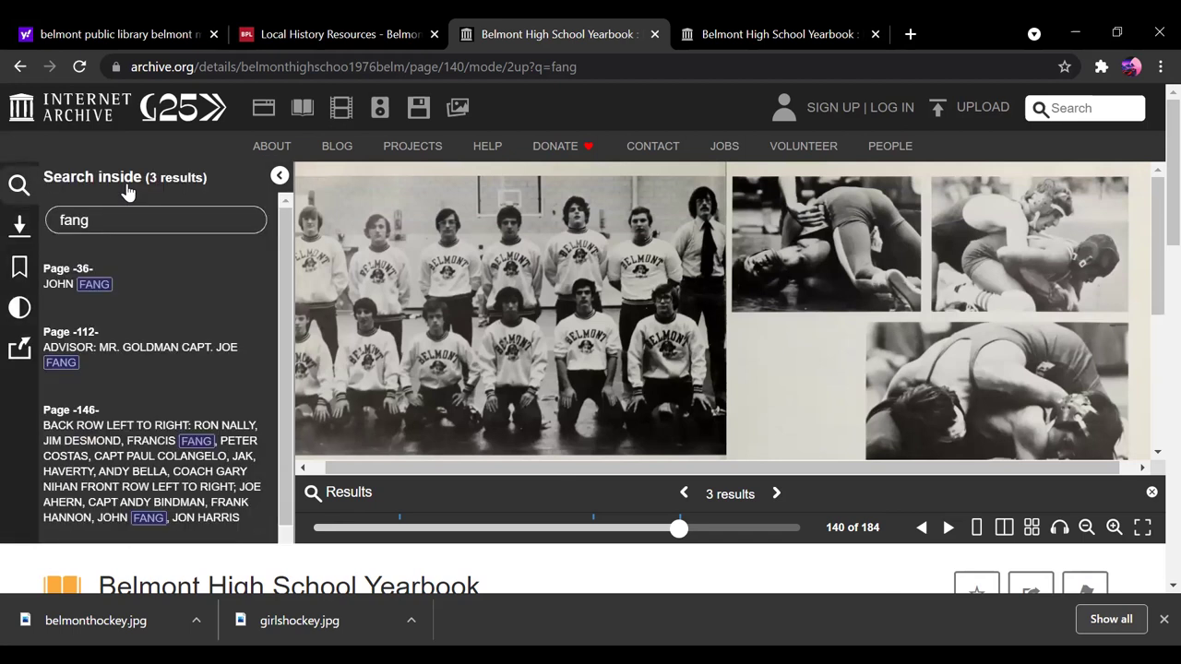
click(96, 219)
key(BackSpace)
key(BackSpace)
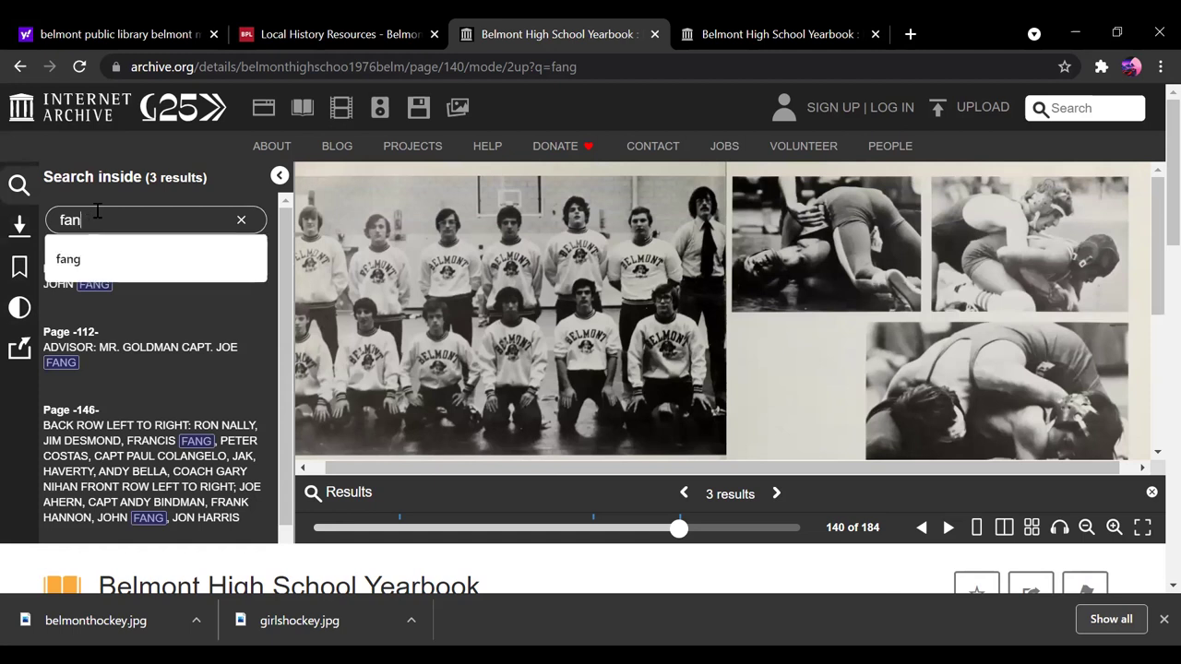
key(BackSpace)
key(BackSpace)
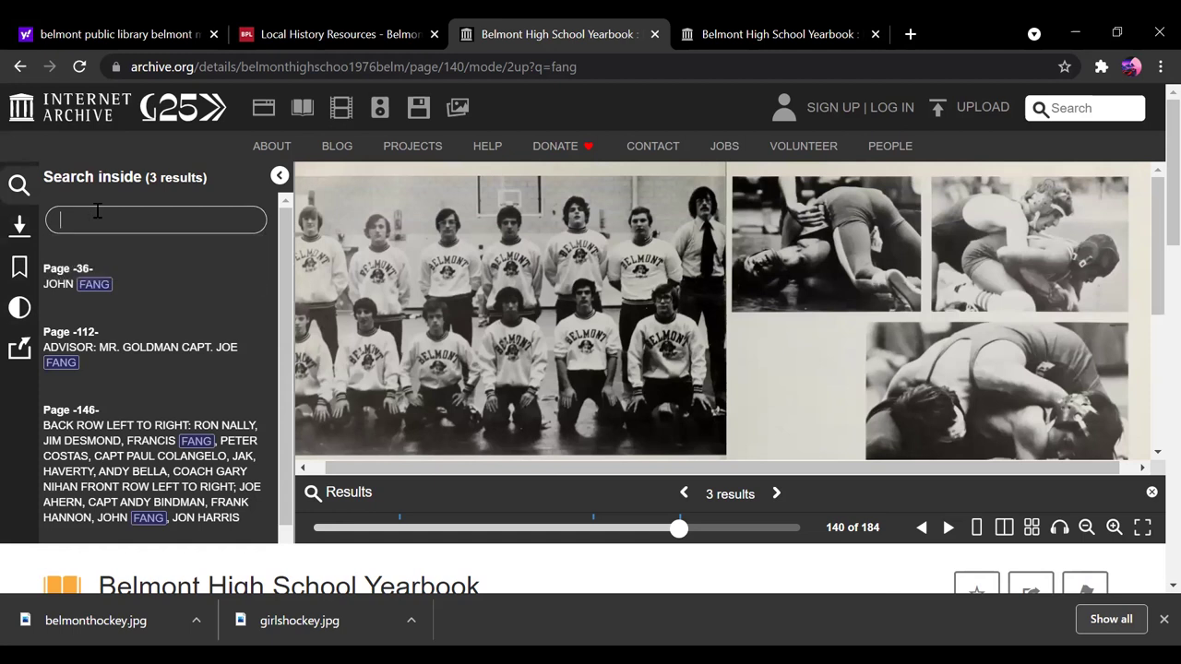
text(hockey)
key(Return)
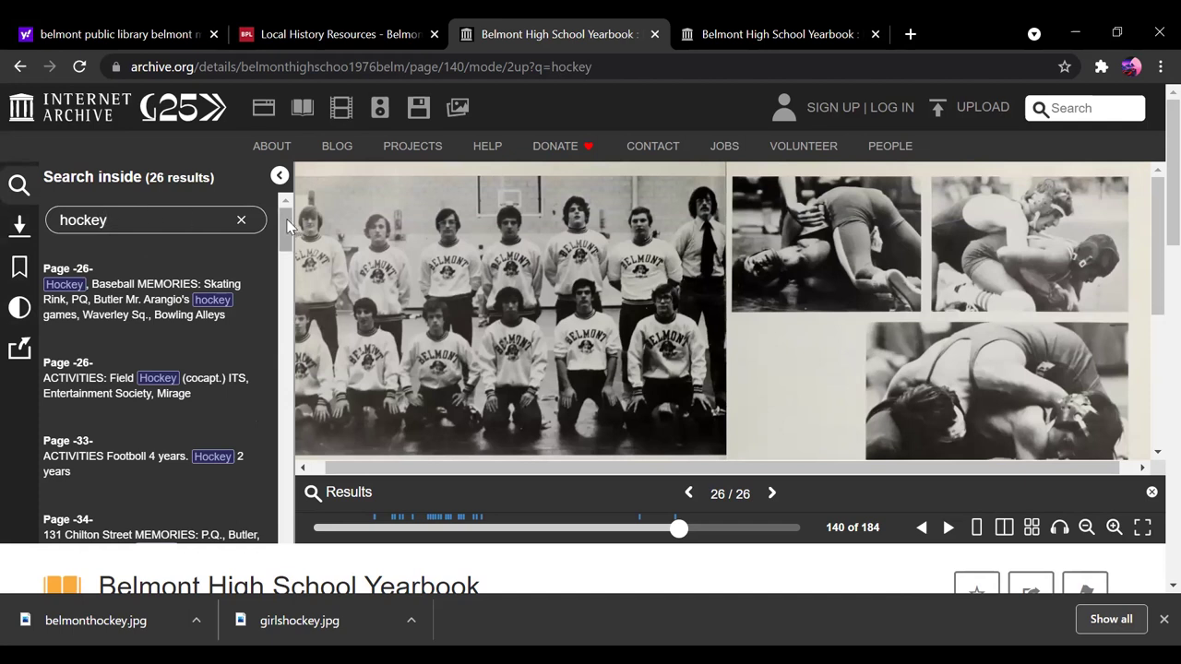
right_click(145, 301)
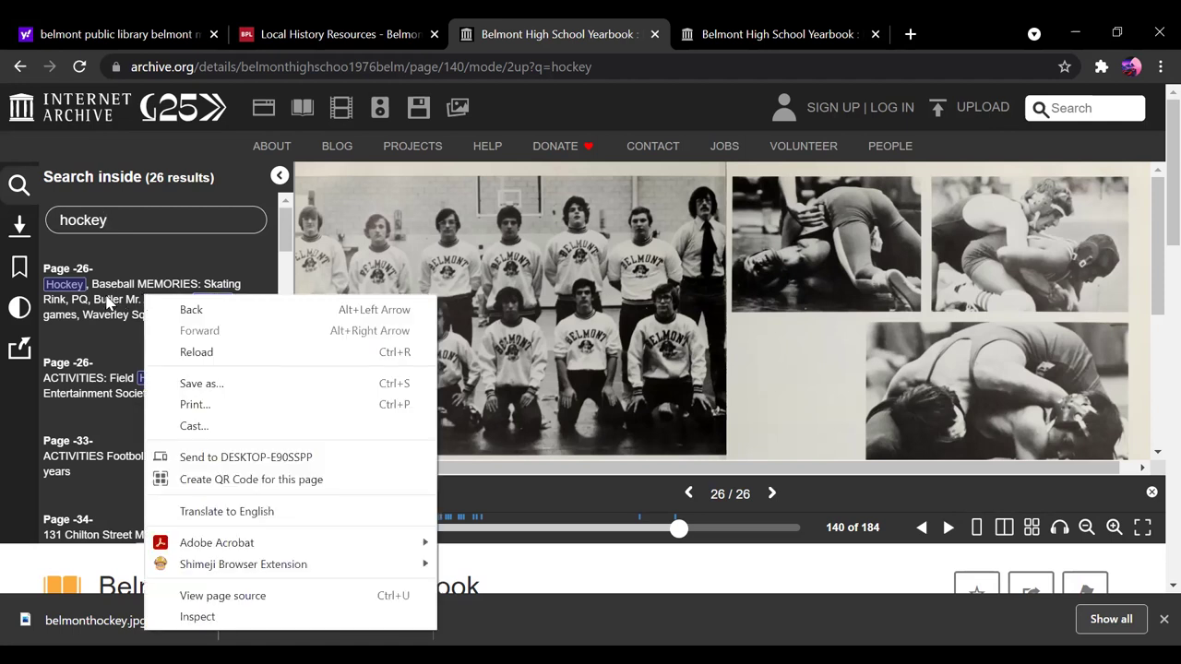
click(105, 304)
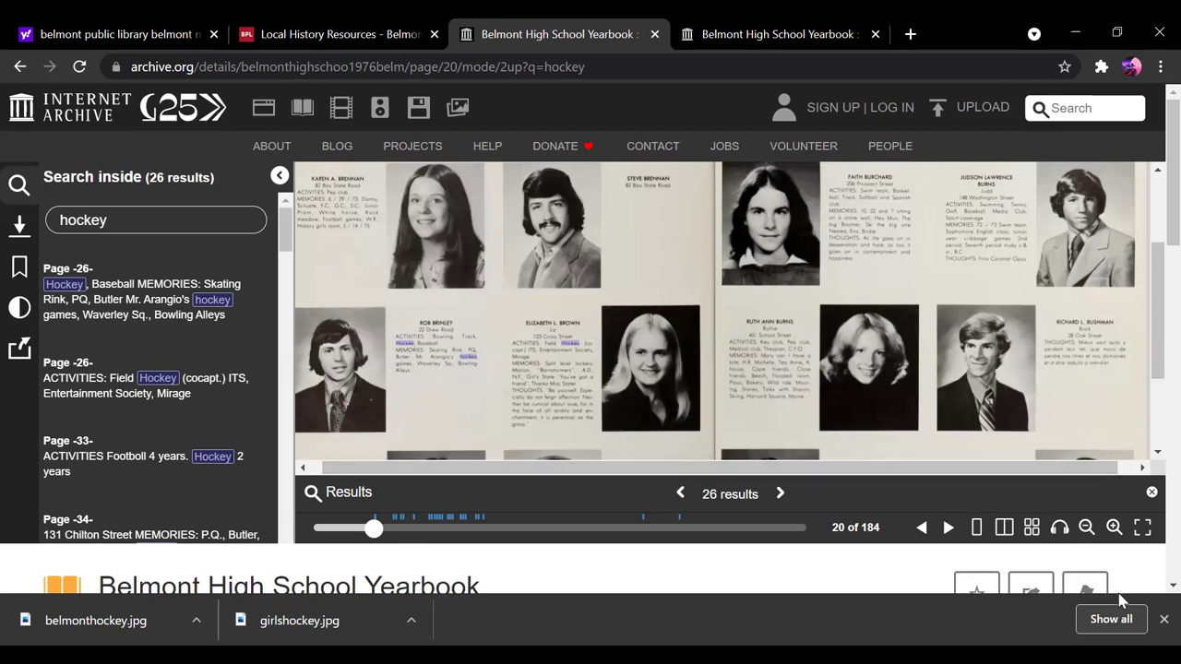
Open the "Girls Field Hockey" match on page 130 from the search results and view the team photo above the heading
click(1113, 527)
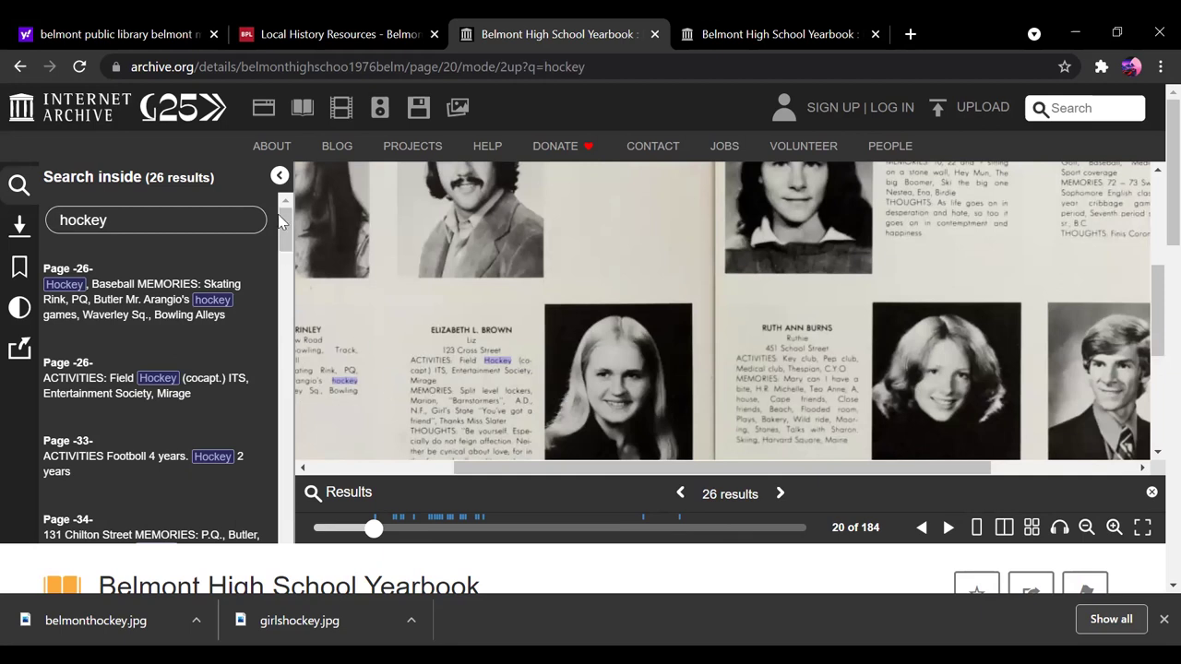
drag(284, 229, 341, 533)
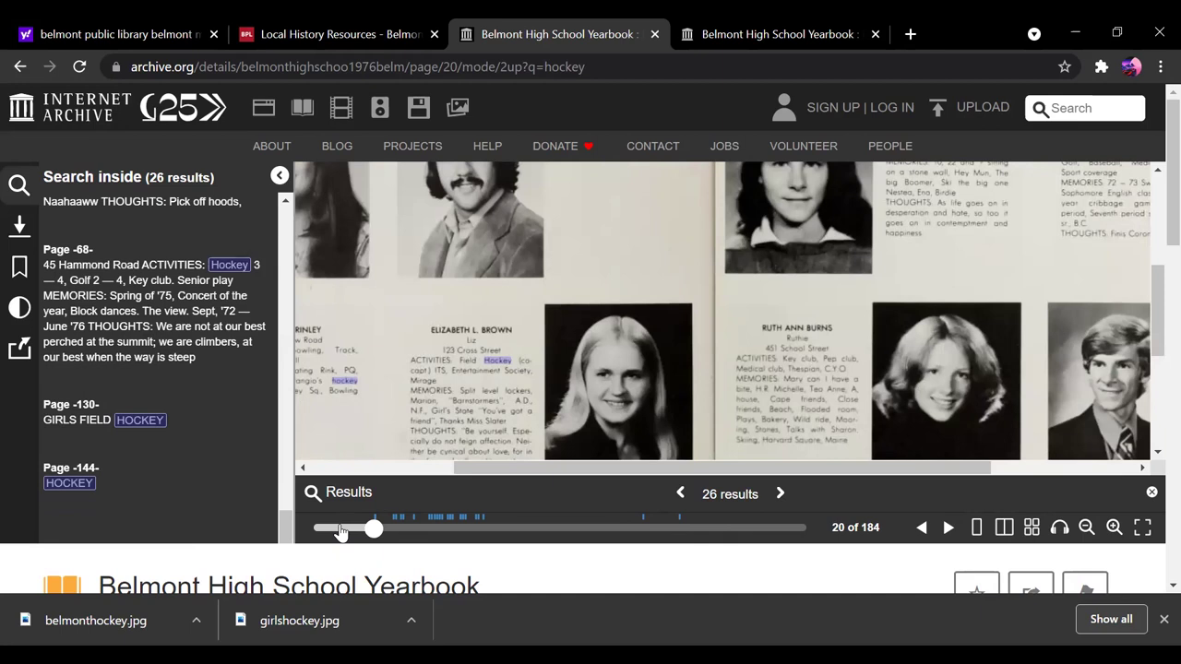
click(138, 422)
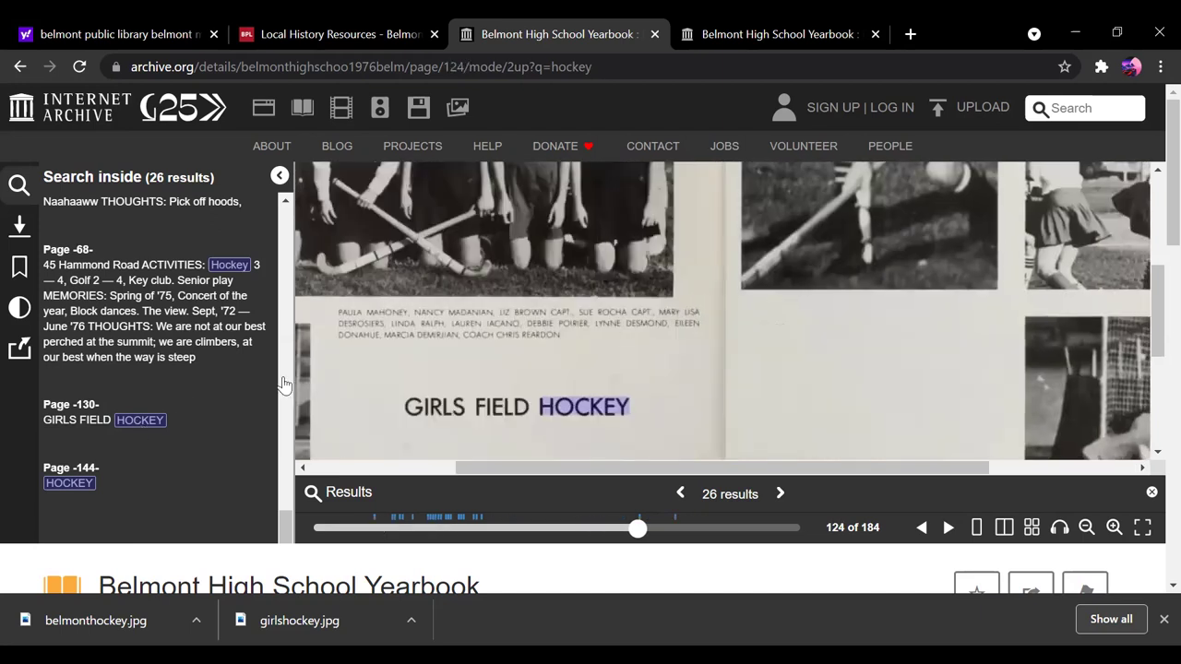
scroll(1149, 240, up, 3)
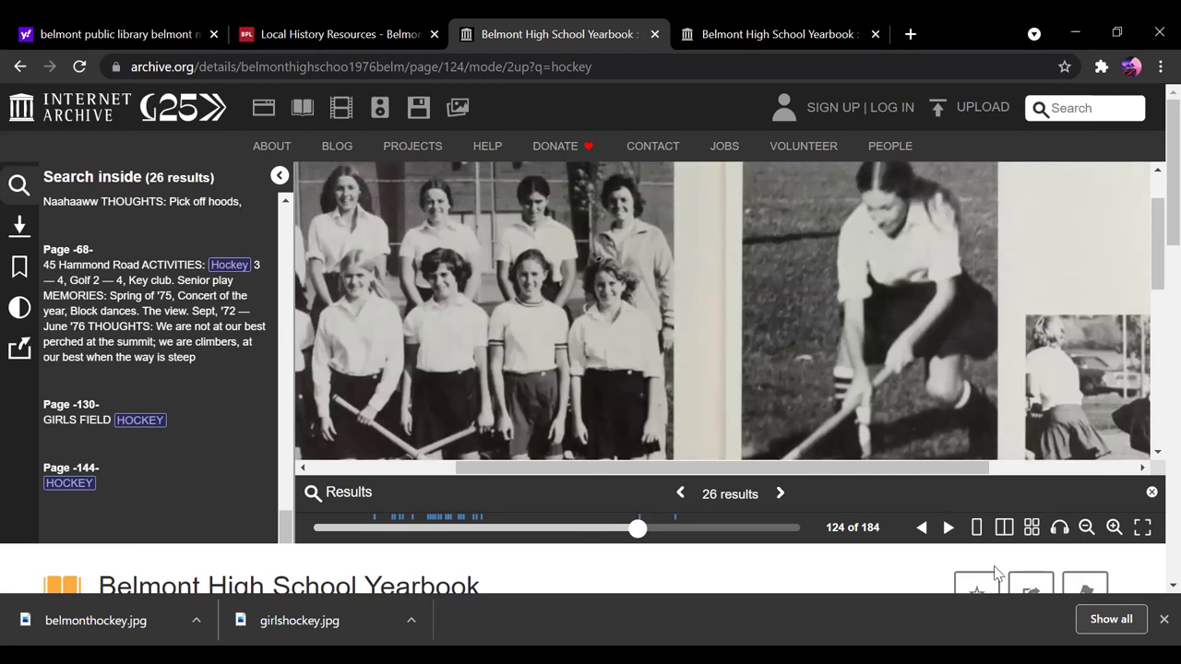
Check the preceding spread, return to the girls' field hockey pages, and frame the whole team photo with its caption
click(921, 528)
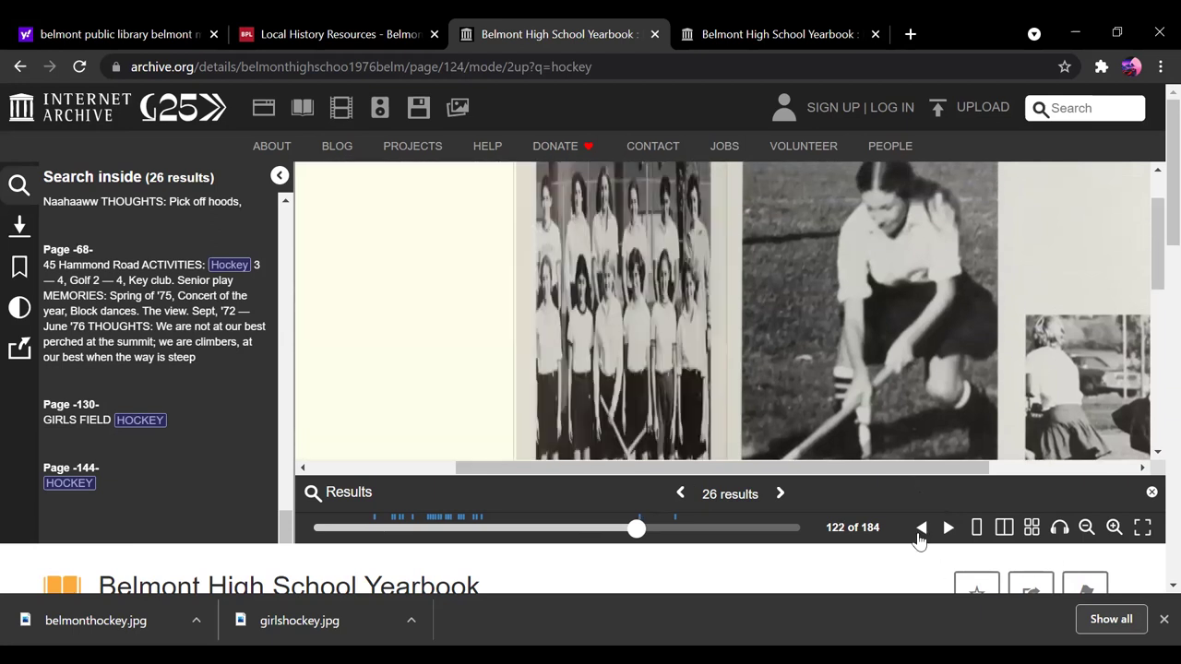
click(944, 536)
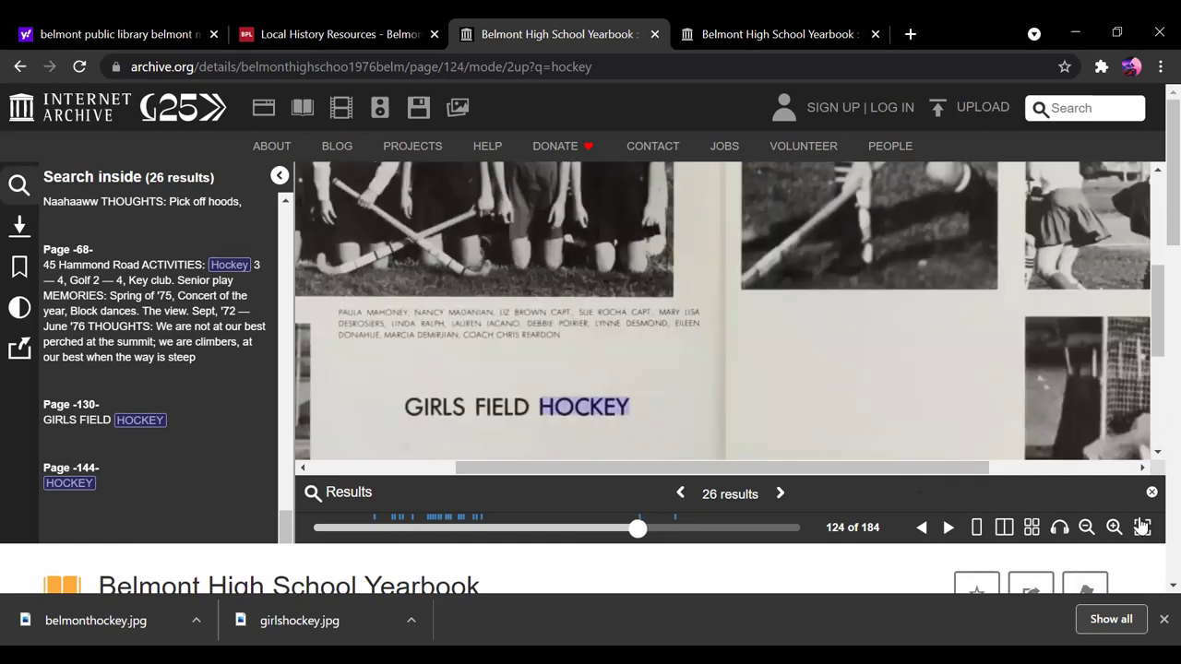
click(1087, 527)
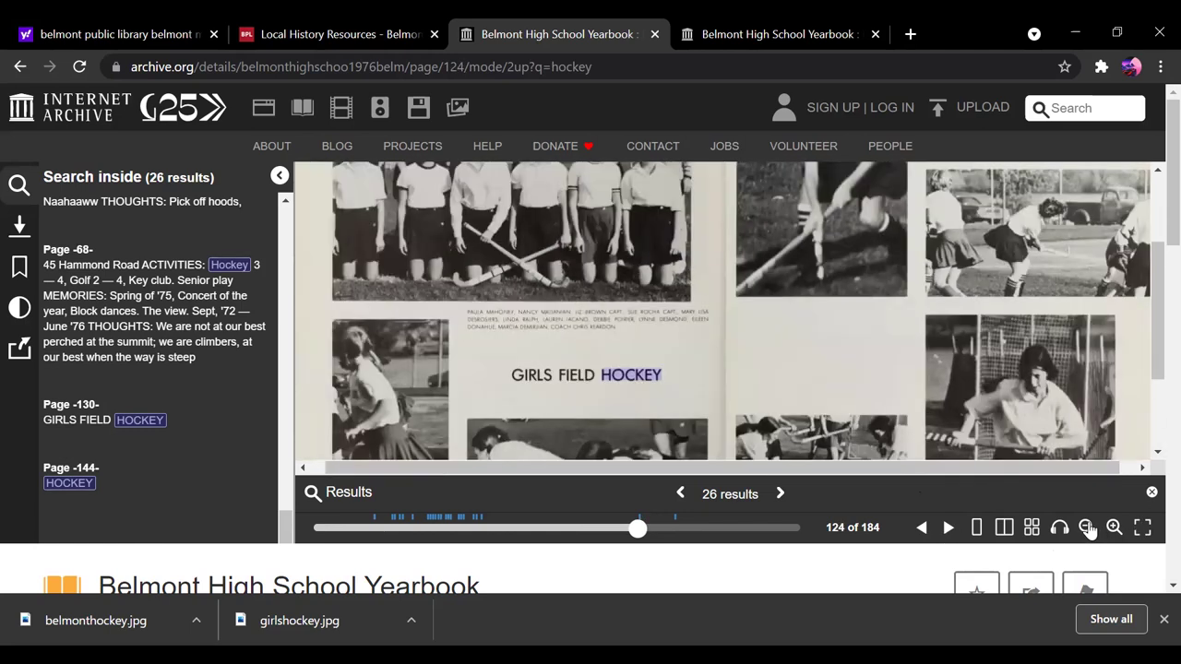
click(1087, 527)
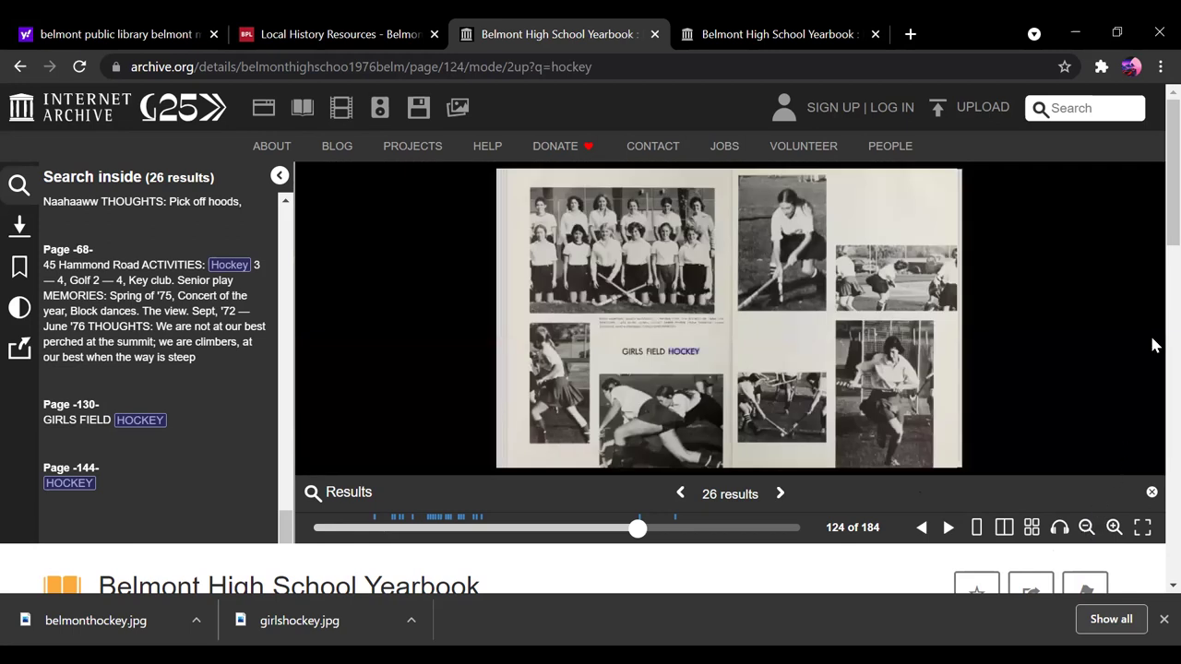
click(1115, 527)
drag(1153, 320, 1153, 274)
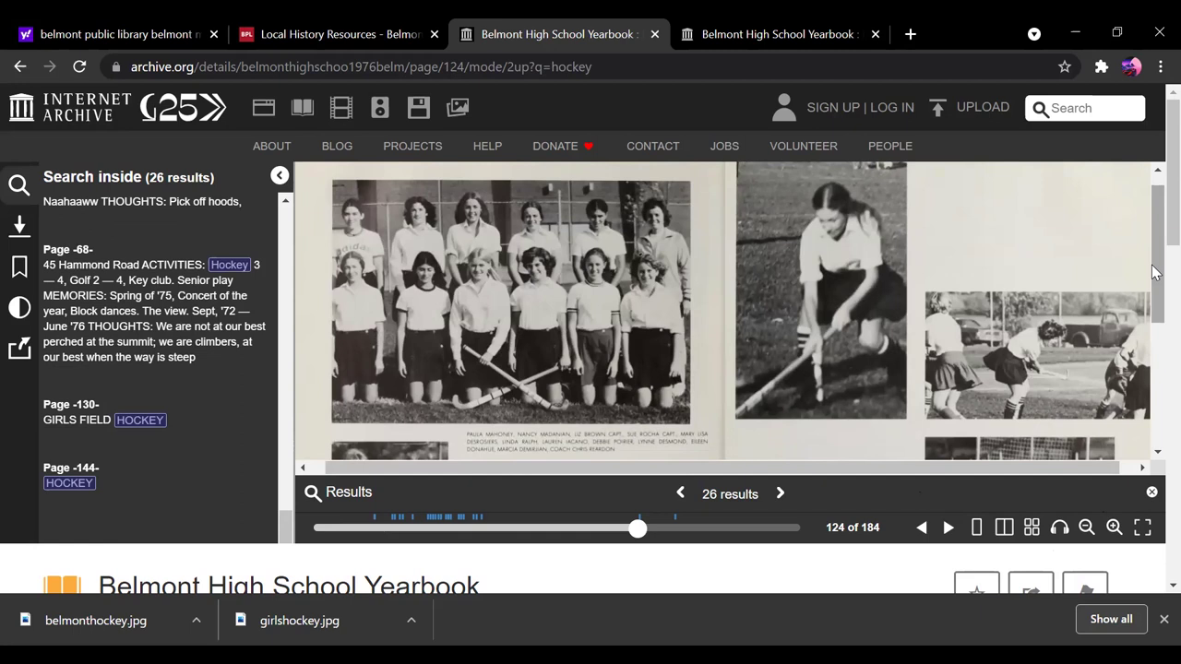
Save the girls' field hockey page image to the Desktop as girlsfield in JPEG format
right_click(584, 269)
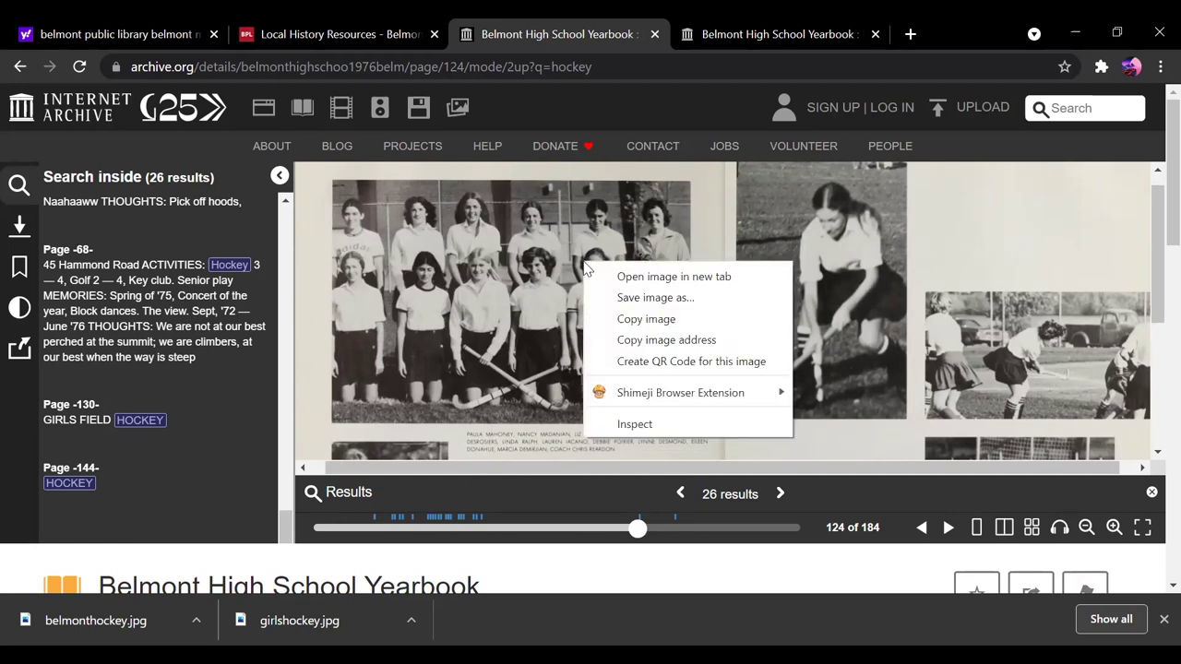
click(626, 298)
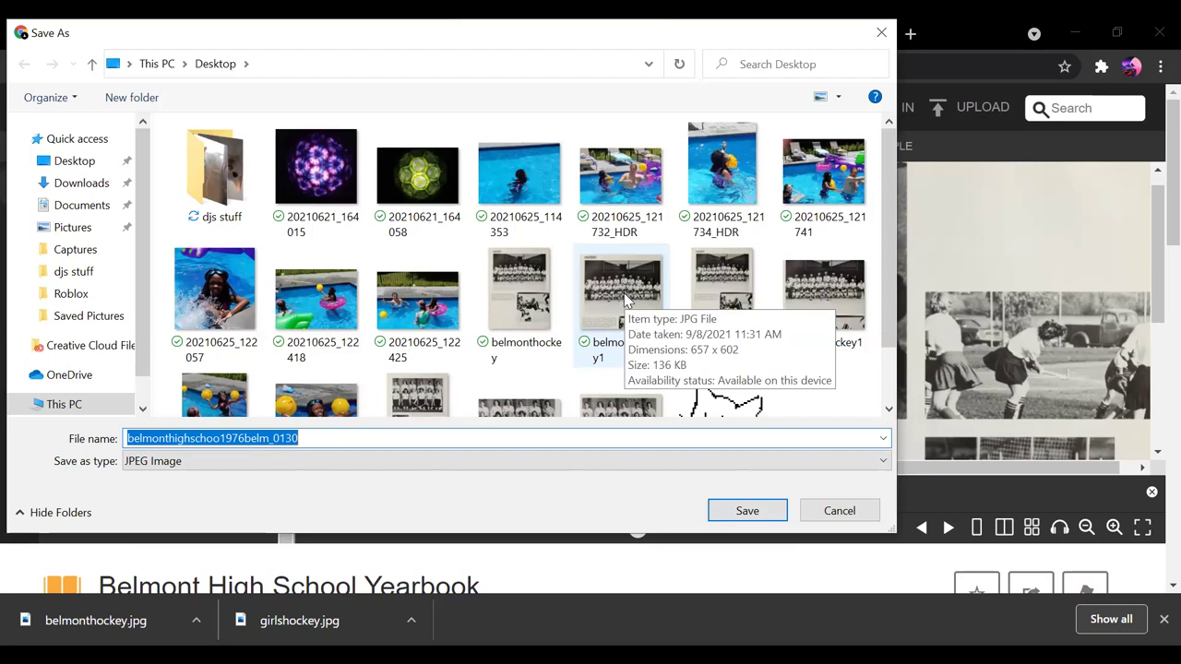
text(girlsfield)
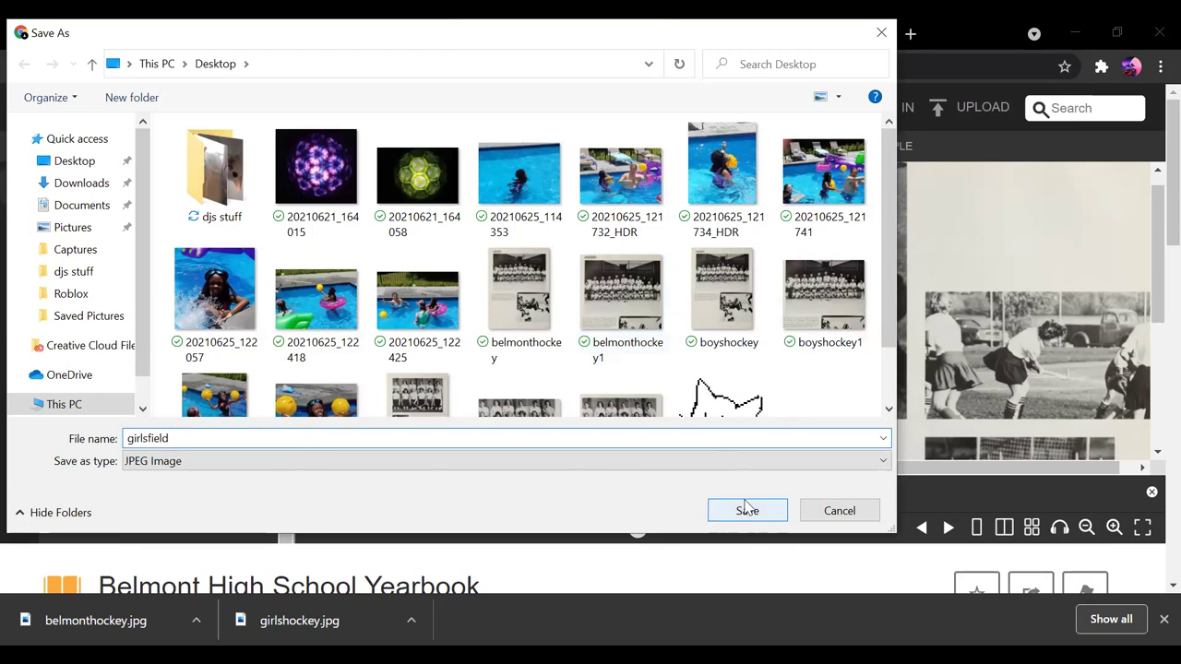
key(Return)
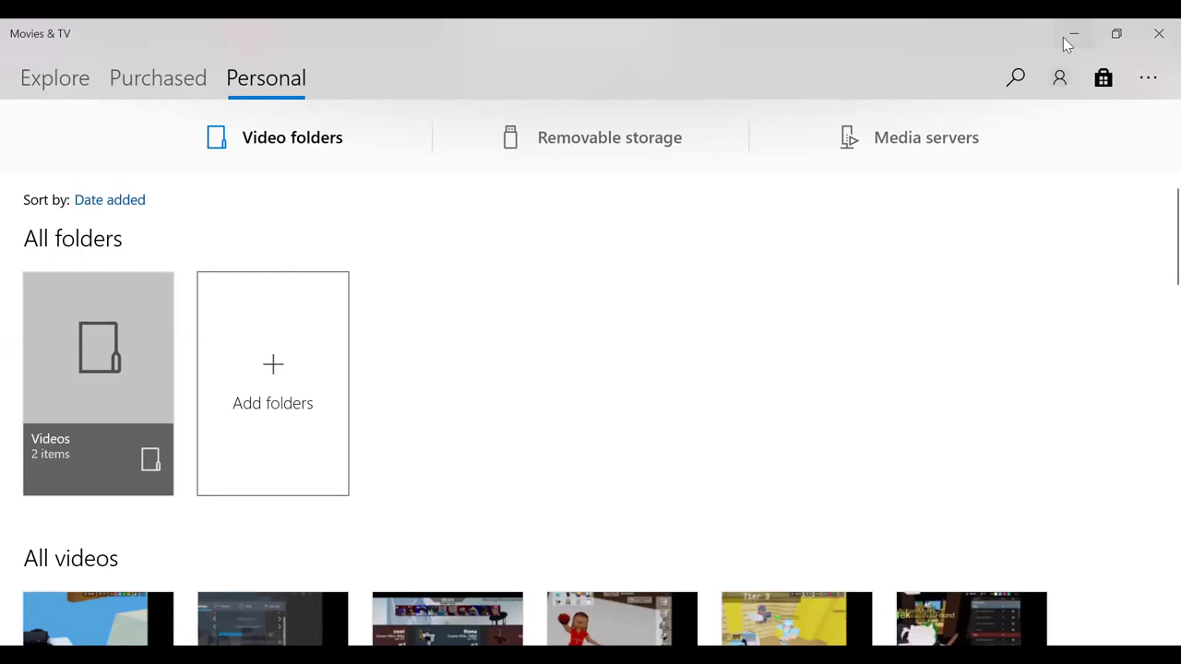
Open the girlsfield image from the desktop in Photos and crop it to the team photo and the caption of names
click(1064, 39)
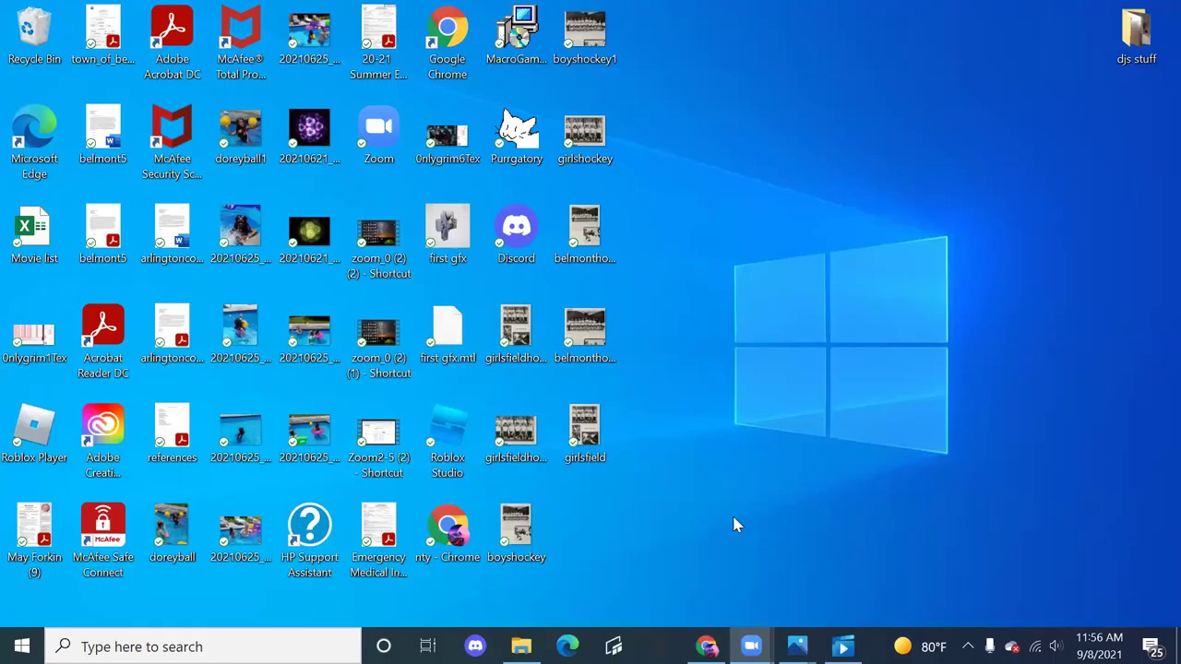
double_click(587, 429)
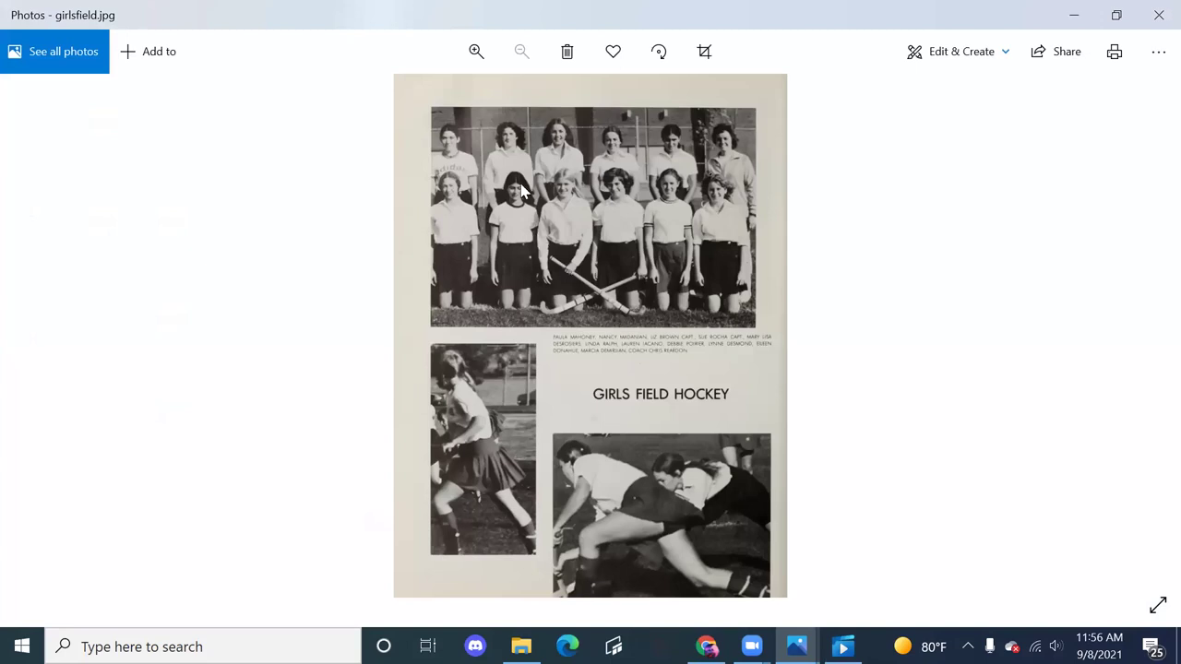
click(704, 53)
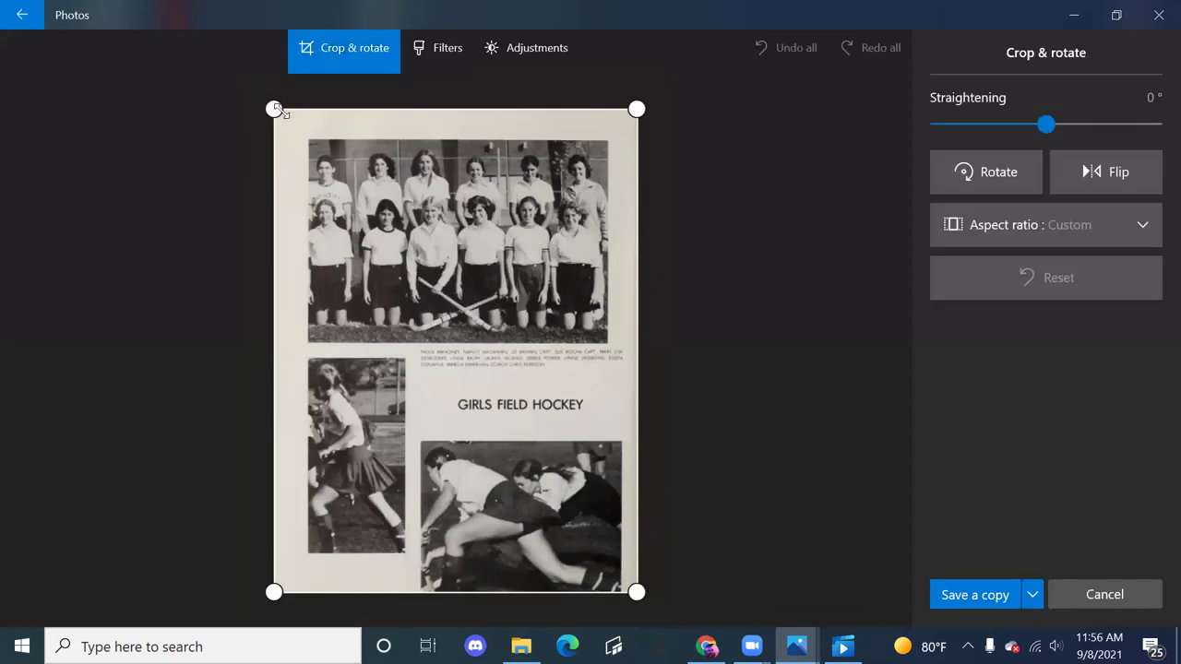
drag(274, 108, 305, 135)
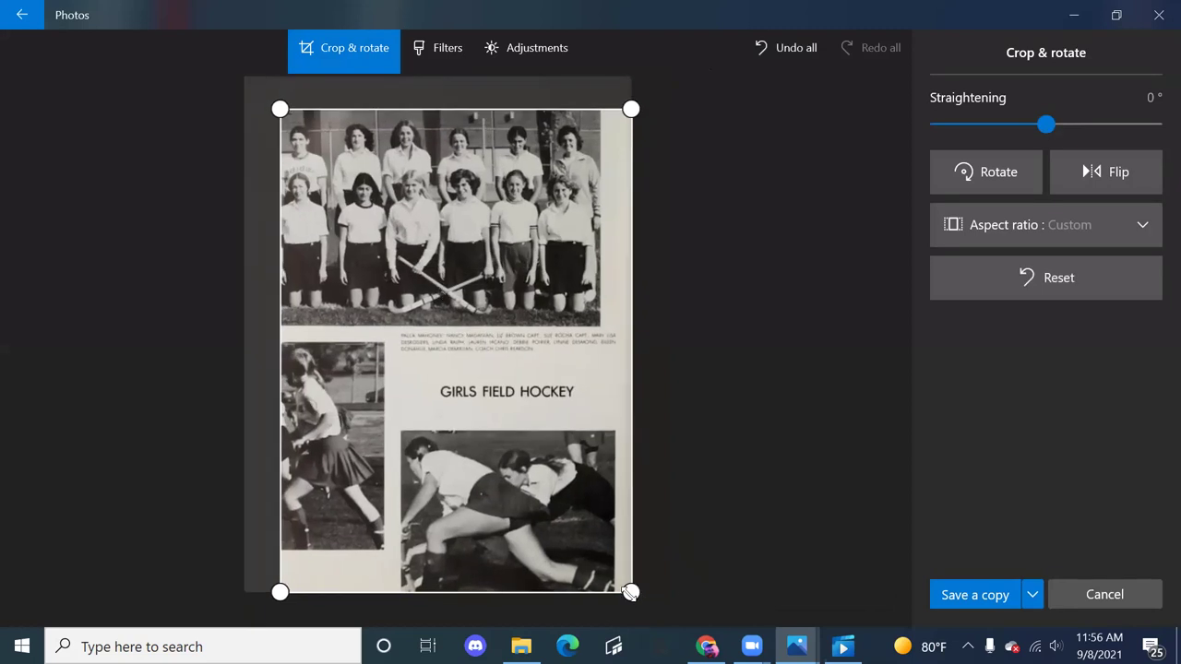
drag(627, 589, 582, 458)
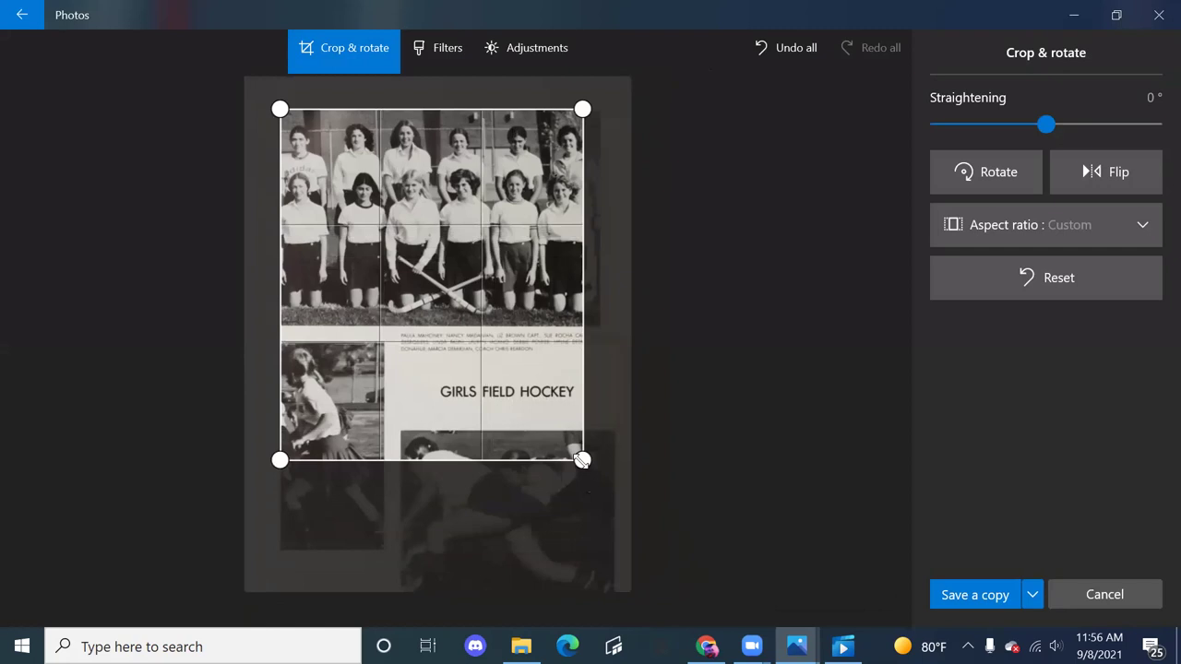
drag(582, 460, 625, 361)
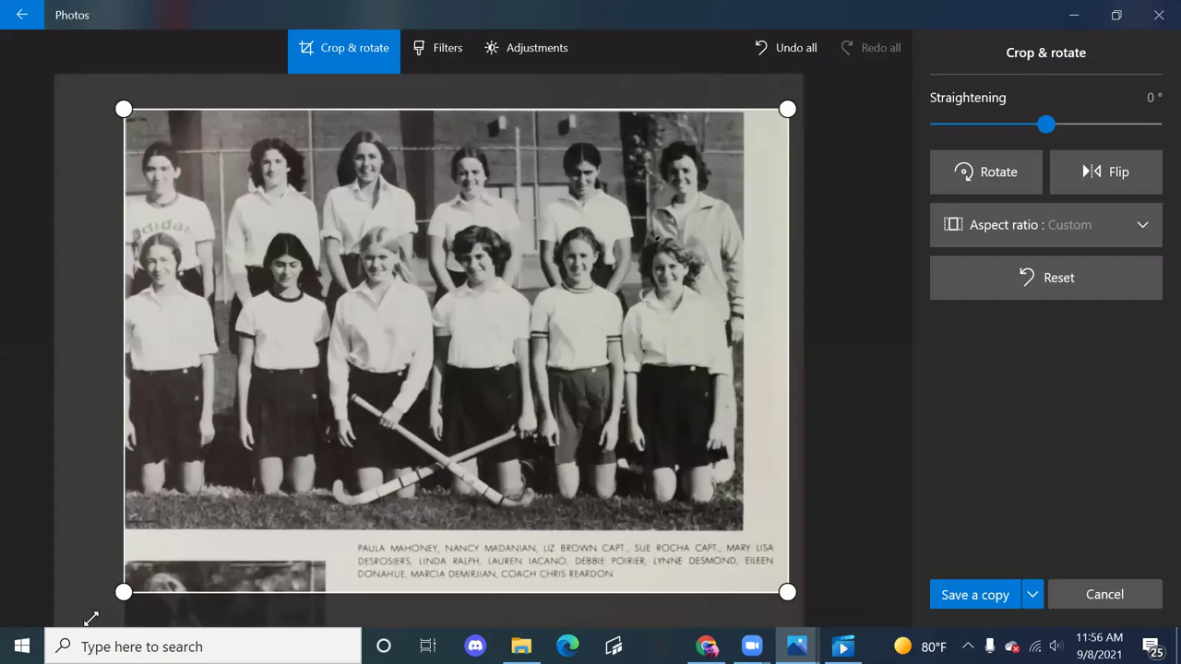
drag(123, 592, 119, 593)
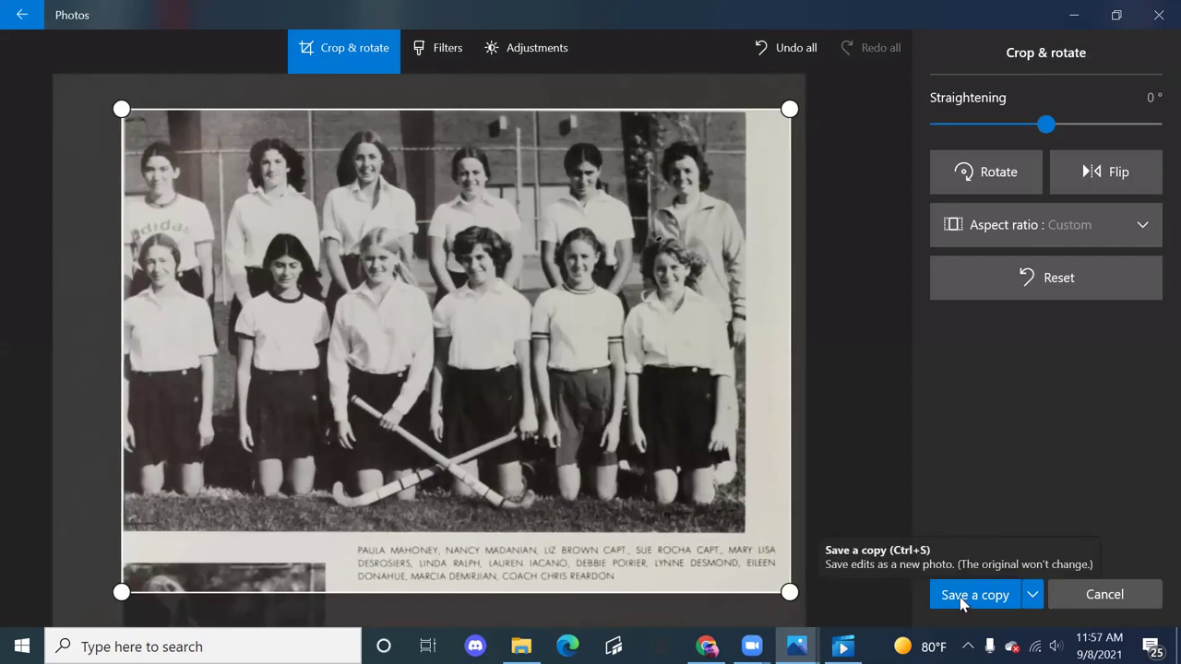
Save the cropped image as a separate JPG copy on the Desktop named girlsfield1, without replacing the original
click(962, 600)
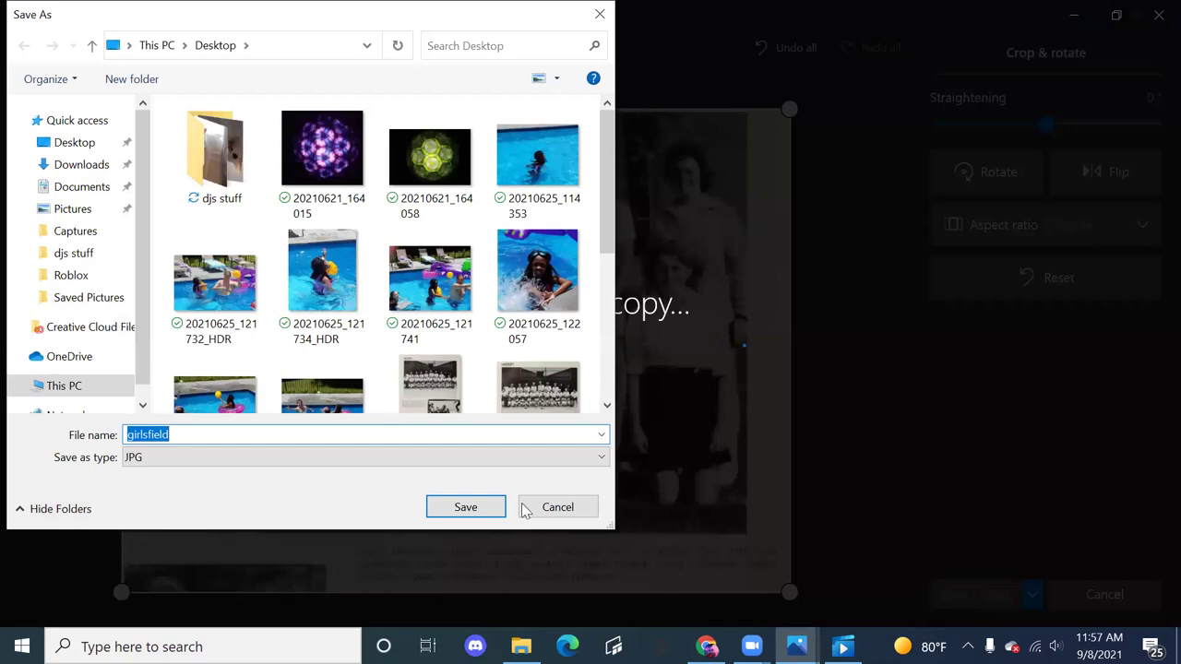
click(467, 510)
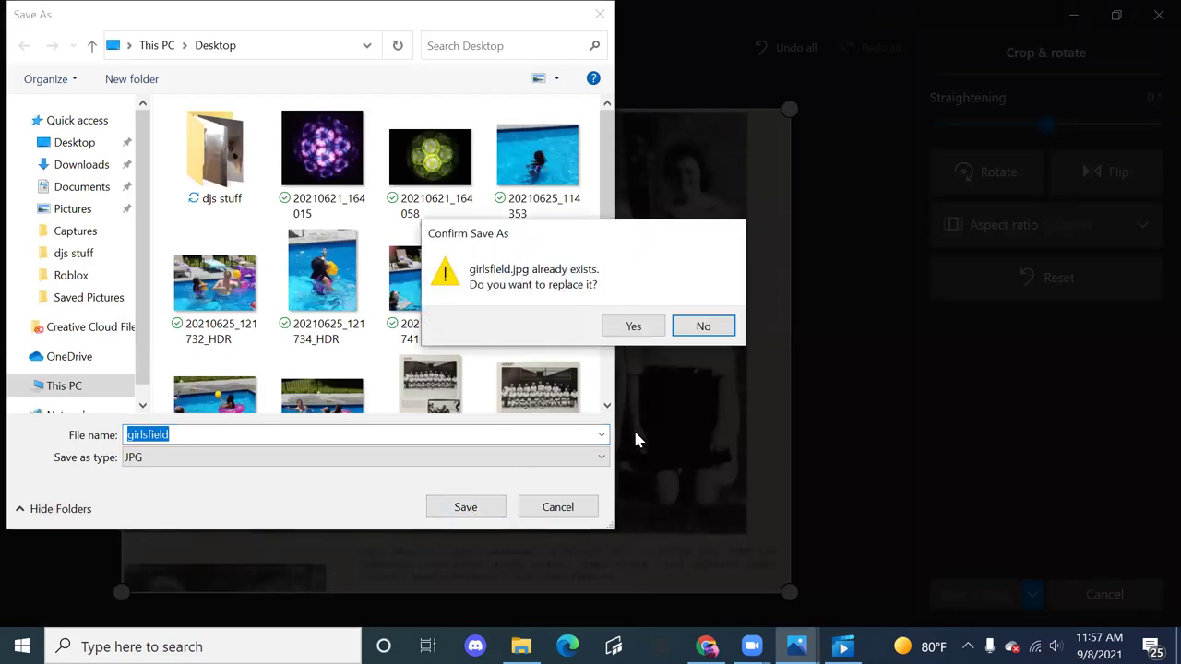
click(707, 329)
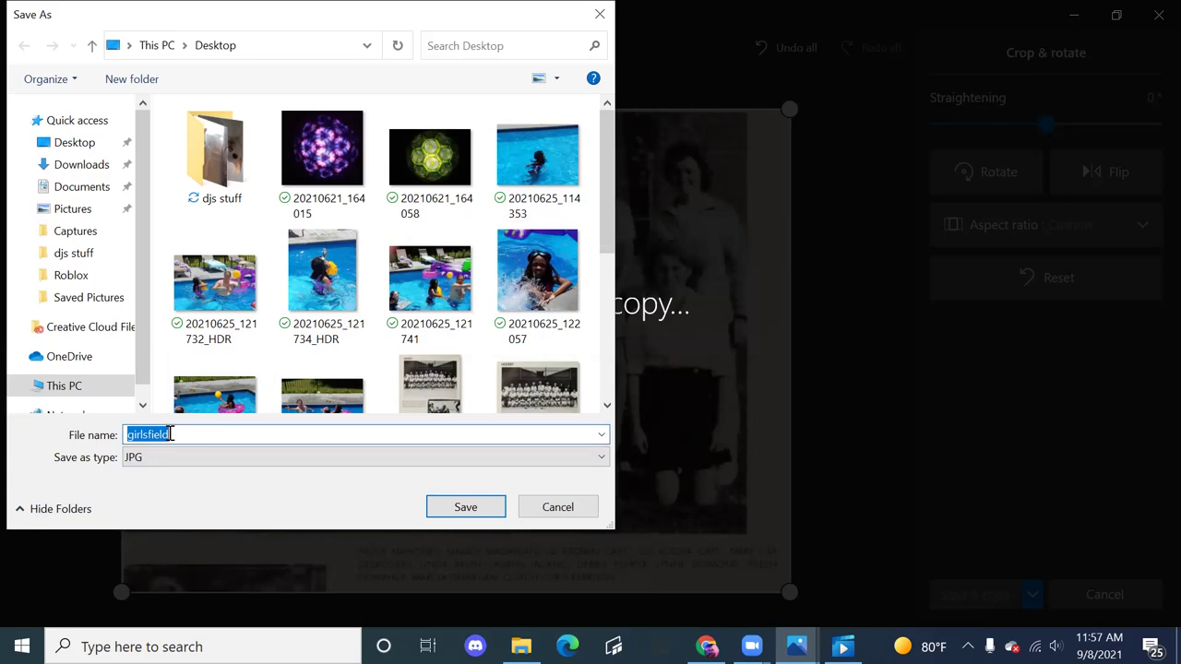
text(1)
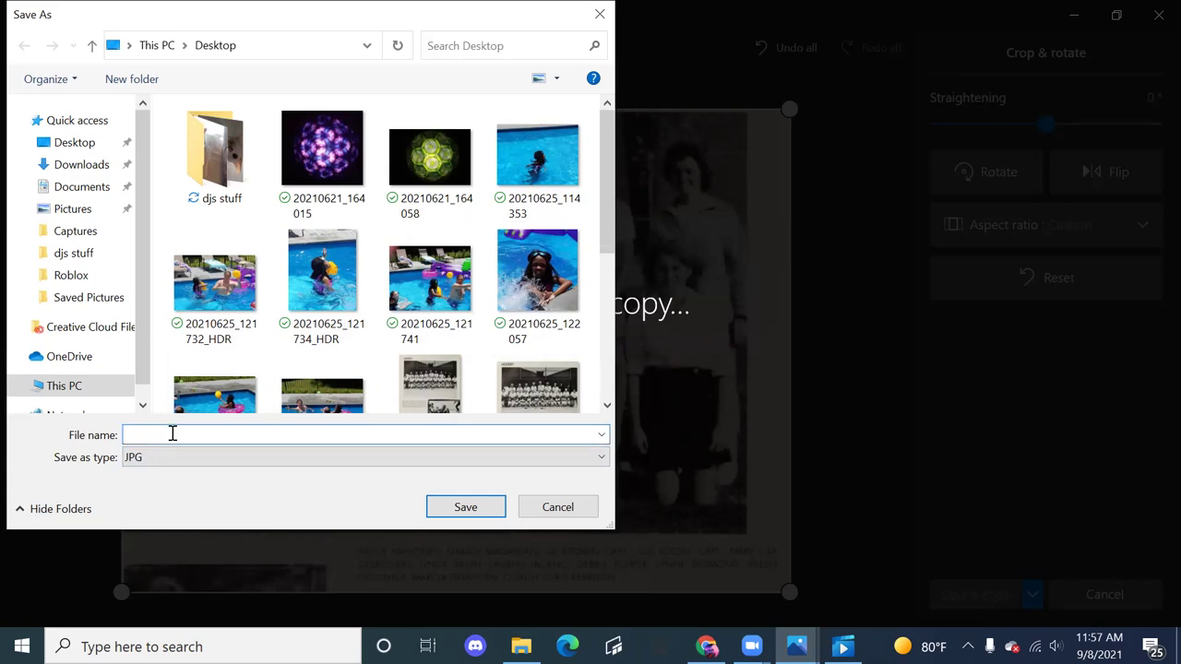
text(girlsfi)
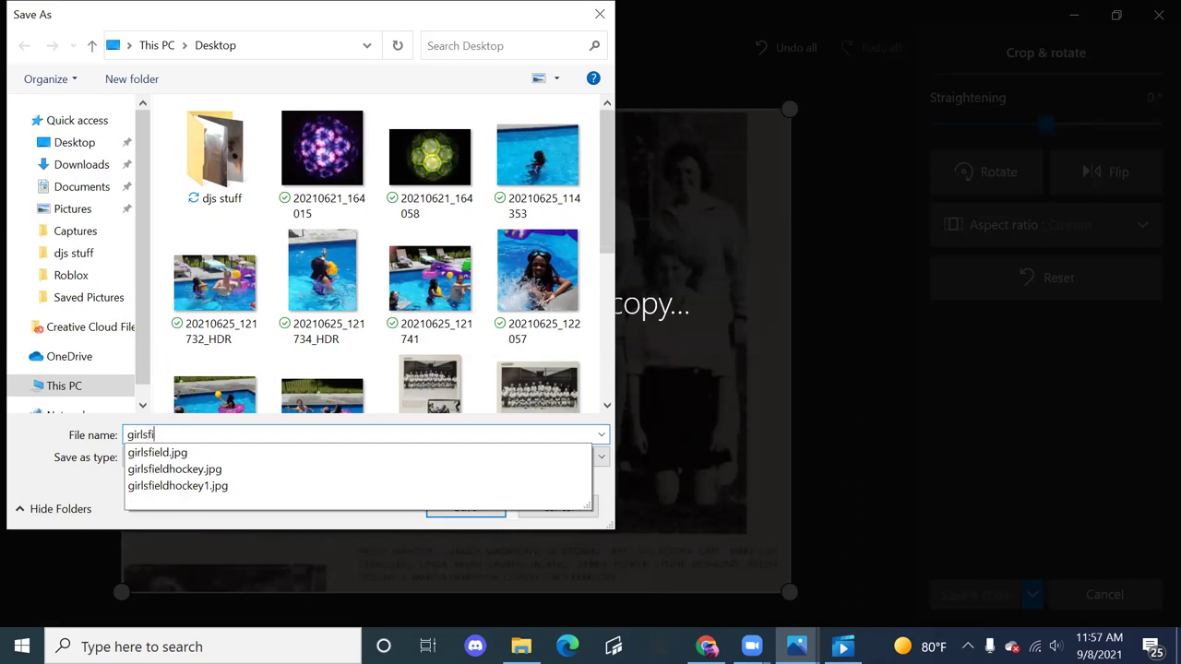
text(eld1)
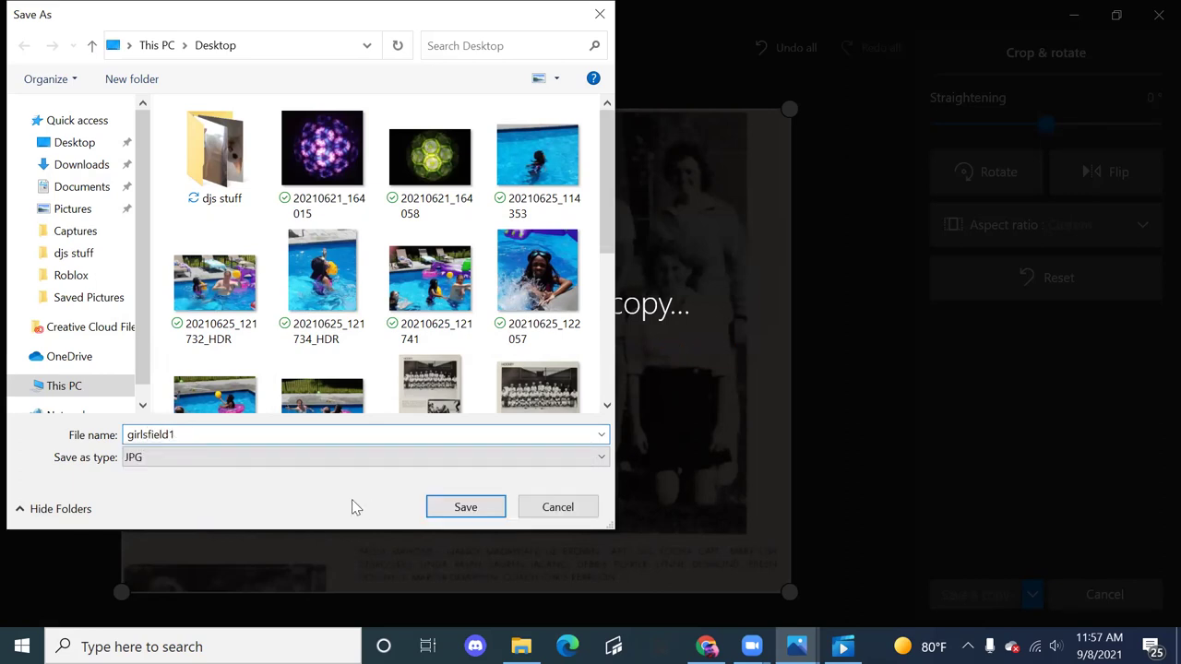
click(472, 509)
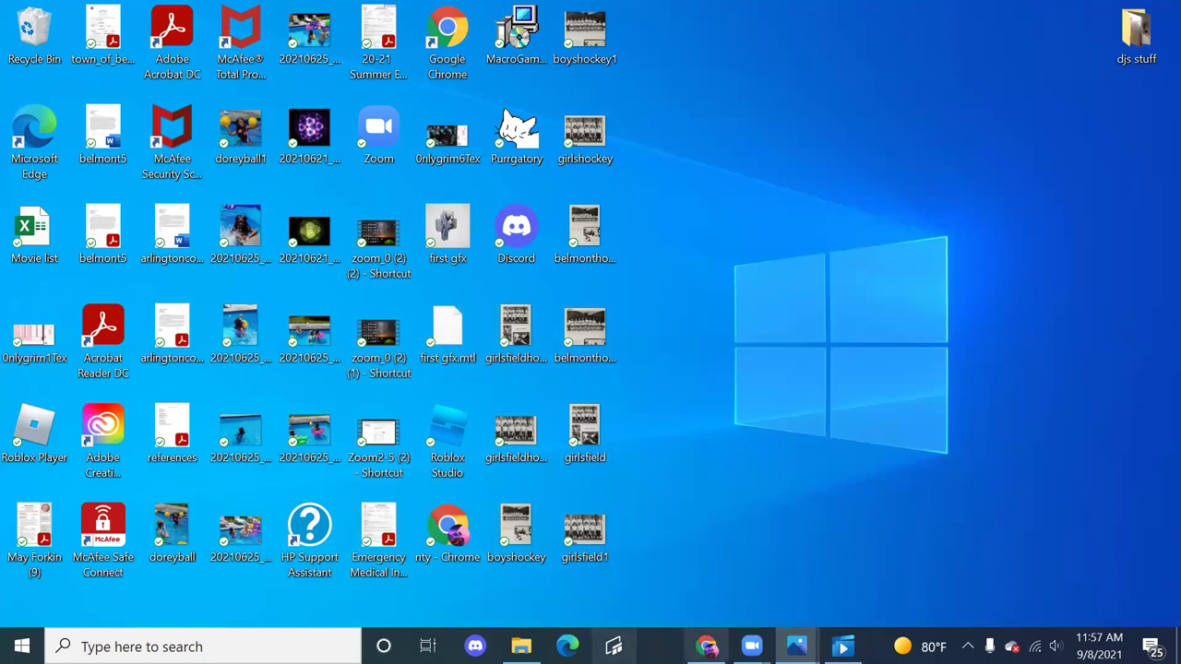
Switch back to the yearbook in Chrome and open the "Hockey" match on page 144, showing the team photo and caption
mouse_move(706, 646)
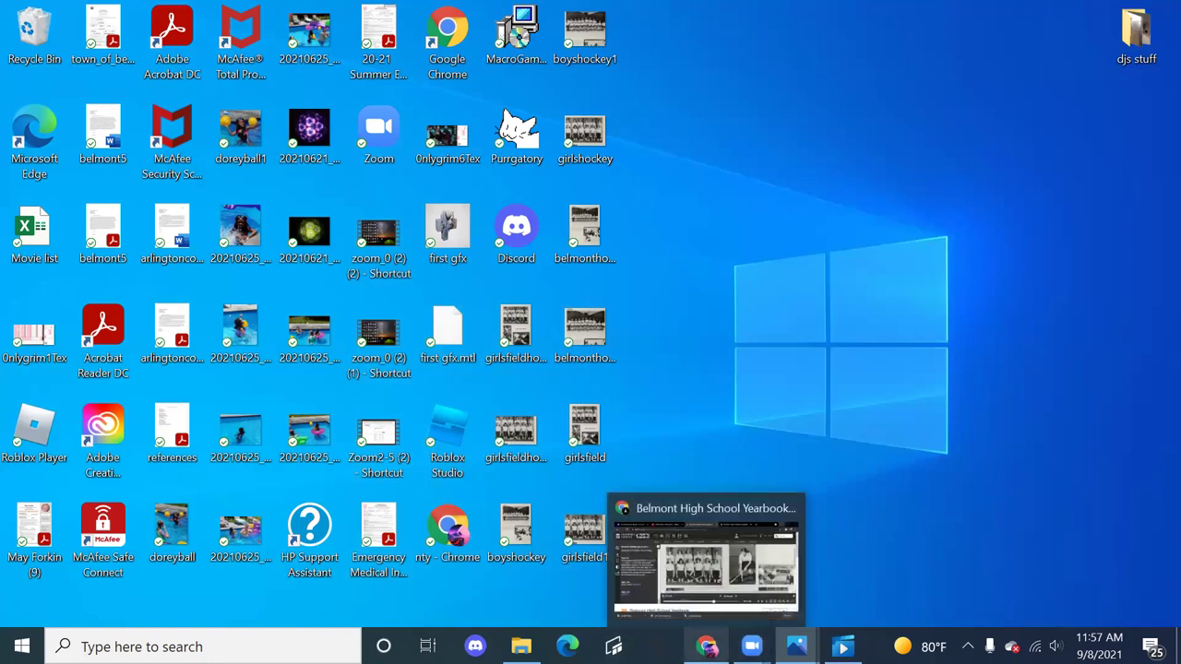
click(670, 495)
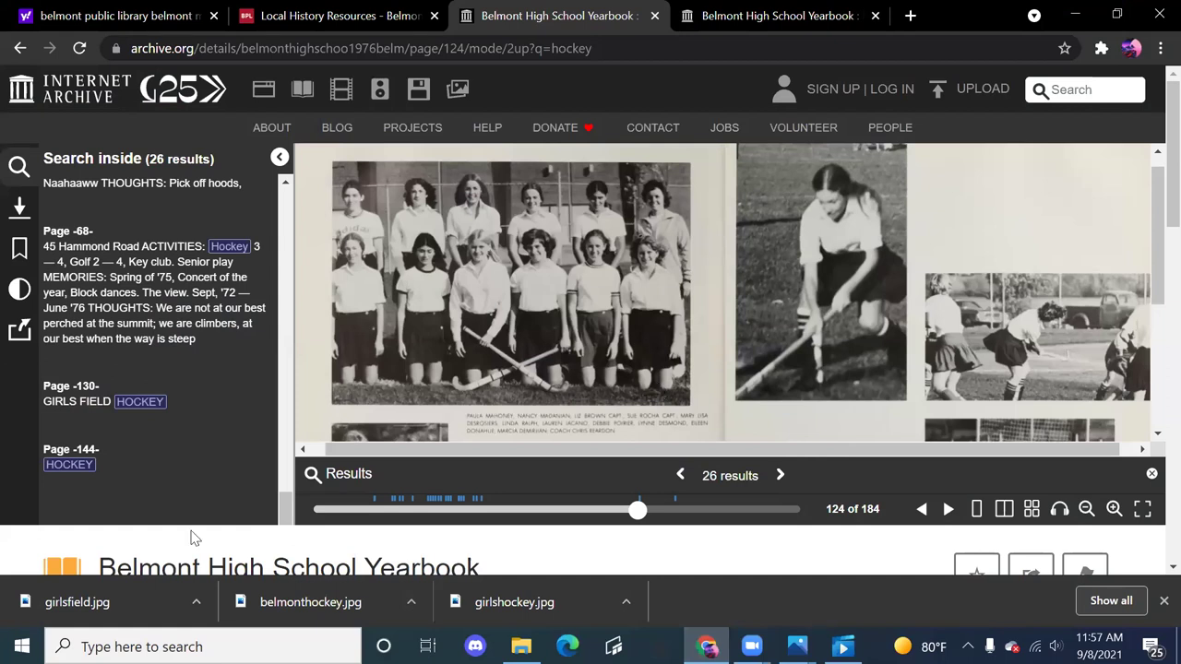
click(71, 464)
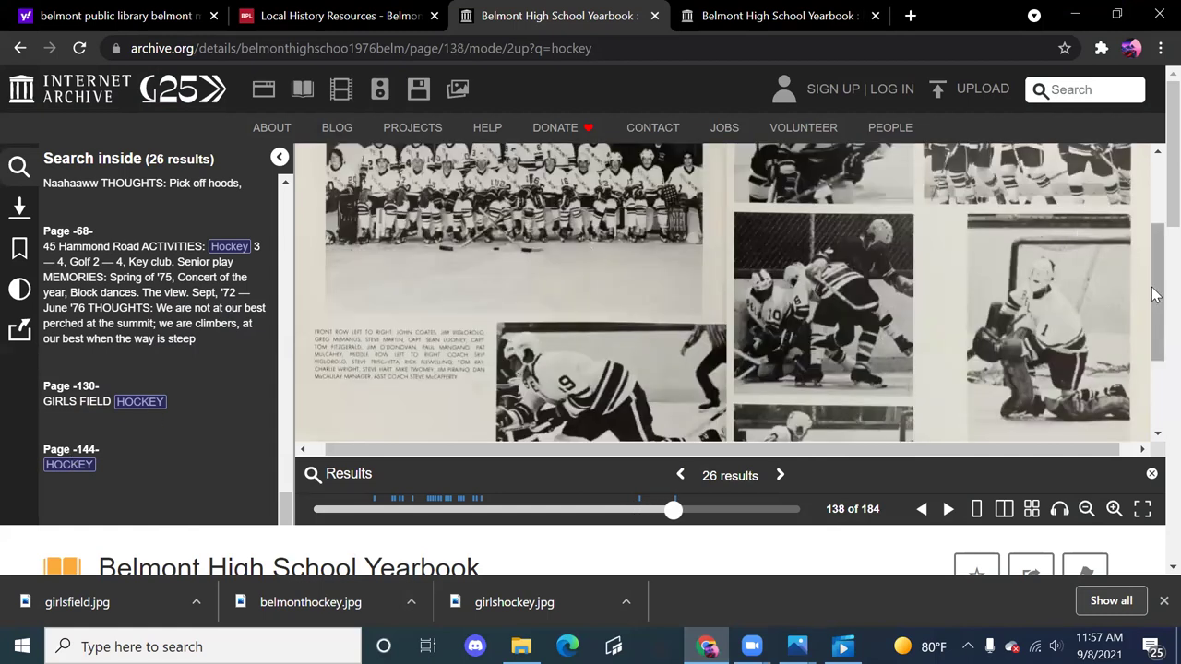
drag(1154, 285, 1154, 260)
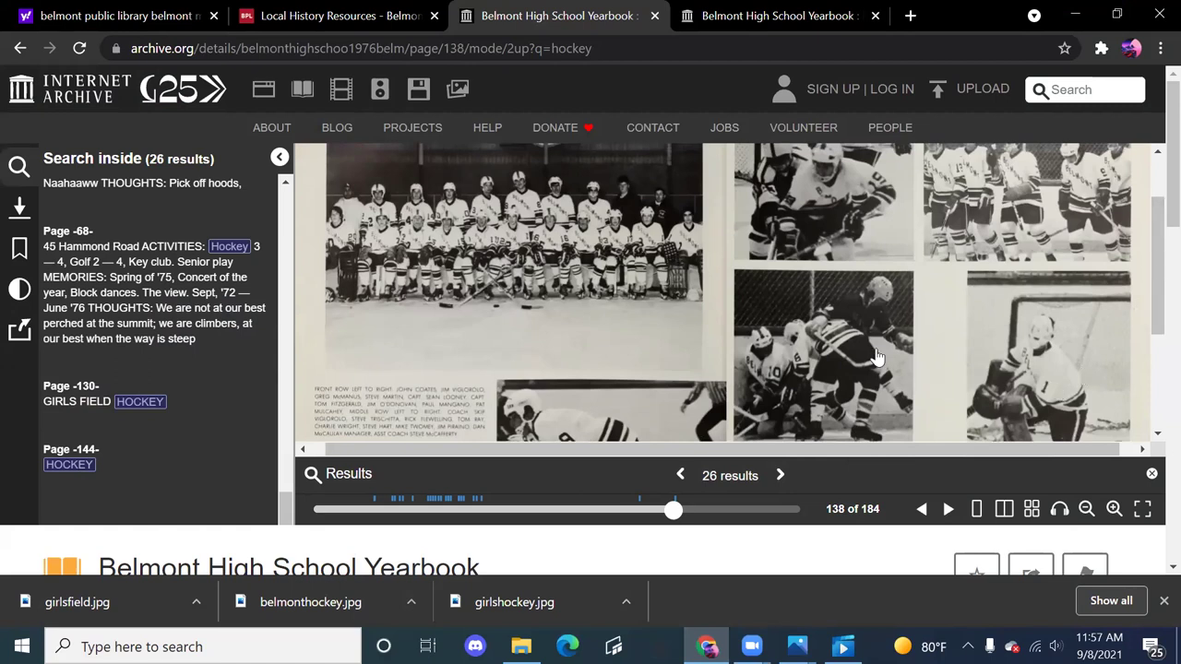
Save the hockey team page image to the Desktop as boyshockey1 in JPEG format, replacing the existing file
right_click(655, 295)
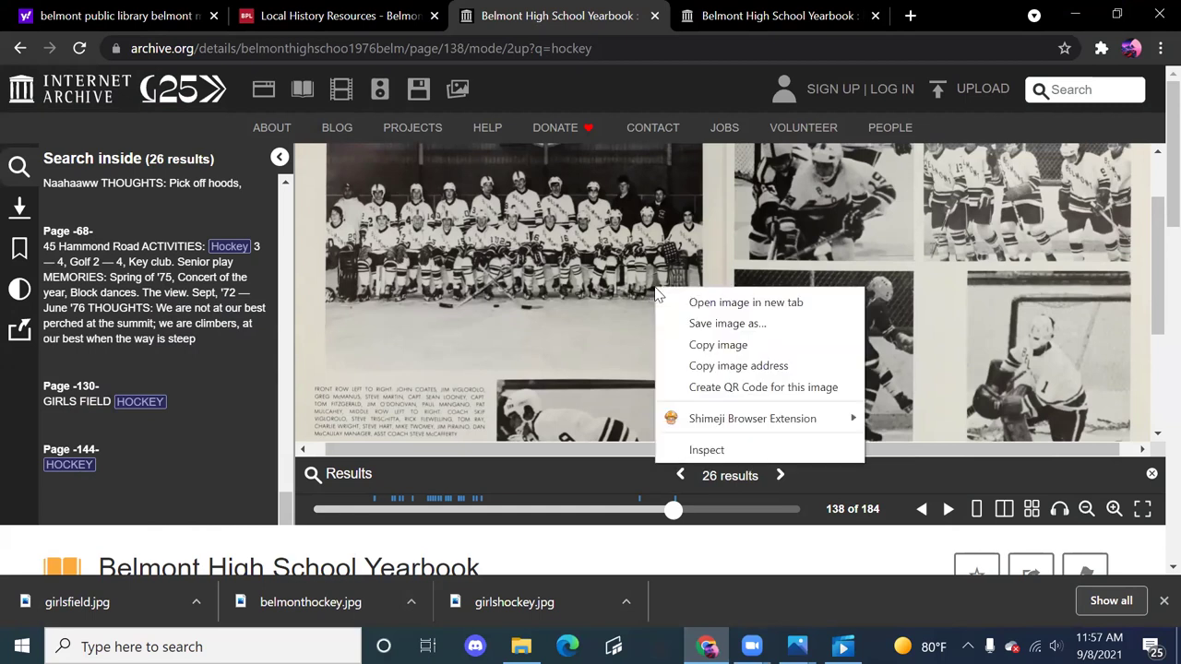
click(703, 323)
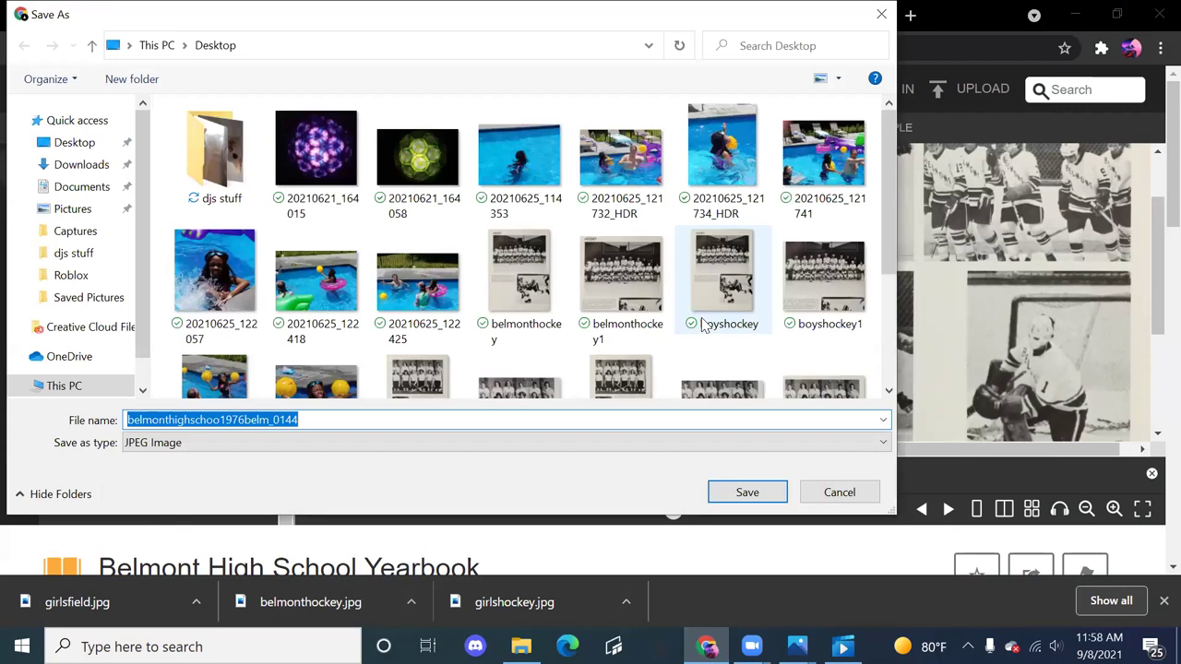
click(703, 323)
key(Right)
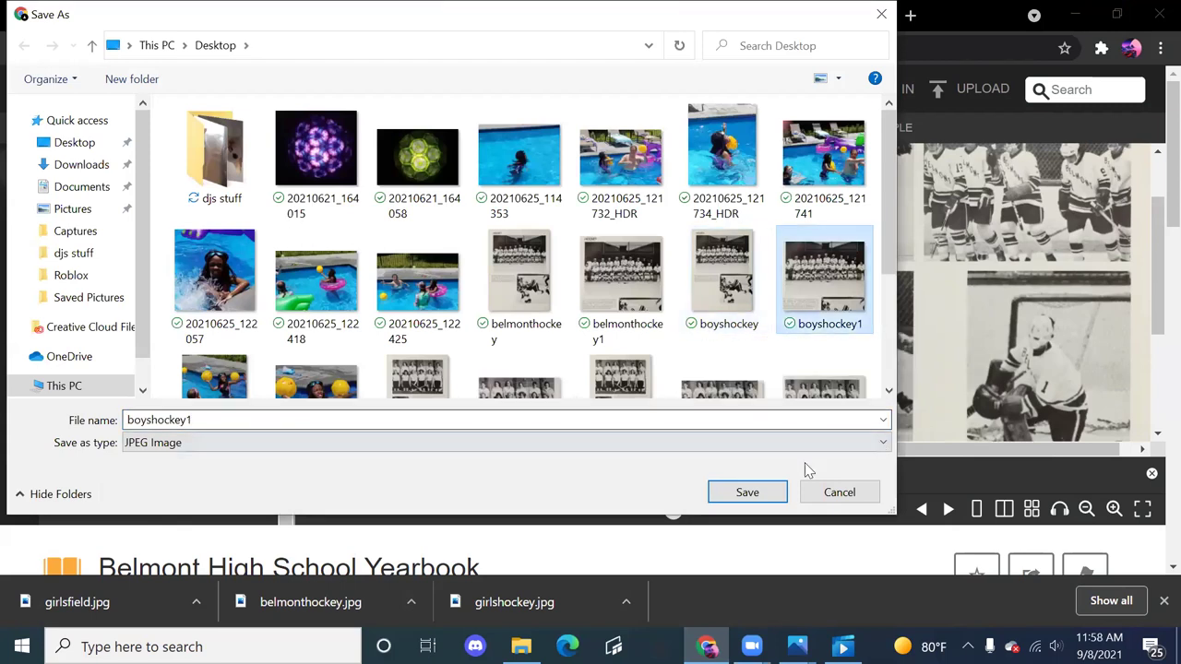
click(746, 494)
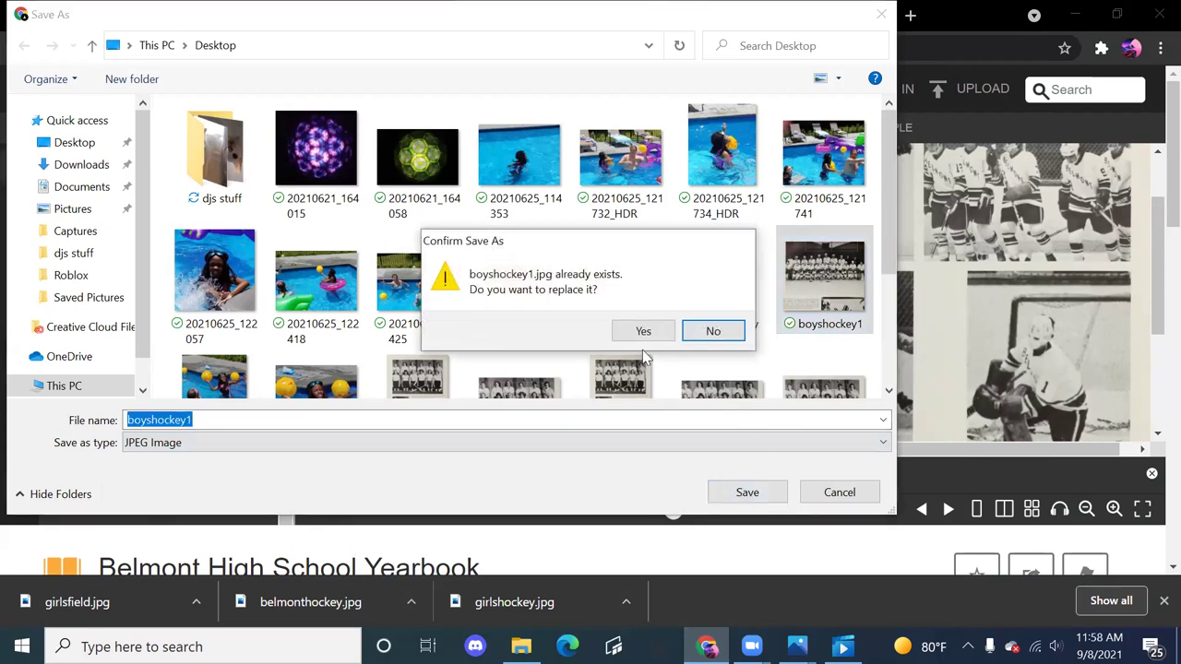
click(643, 334)
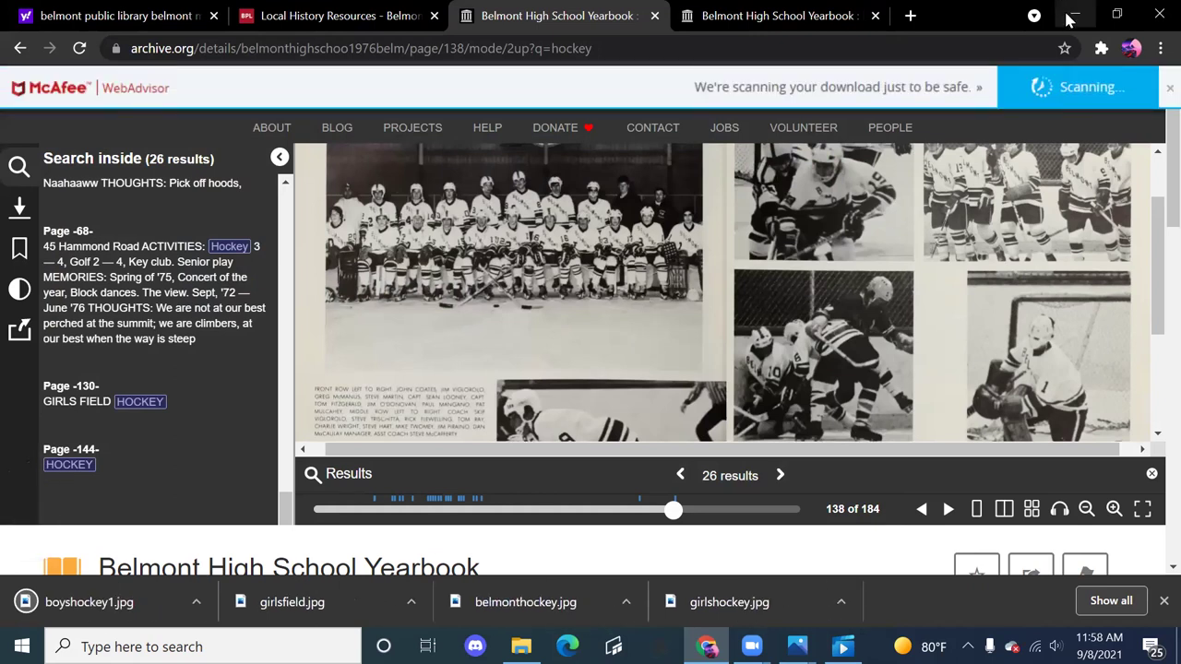
Open the boyshockey1 image from the desktop in Photos and crop it to the Hockey heading, team photo and caption of names
click(1070, 16)
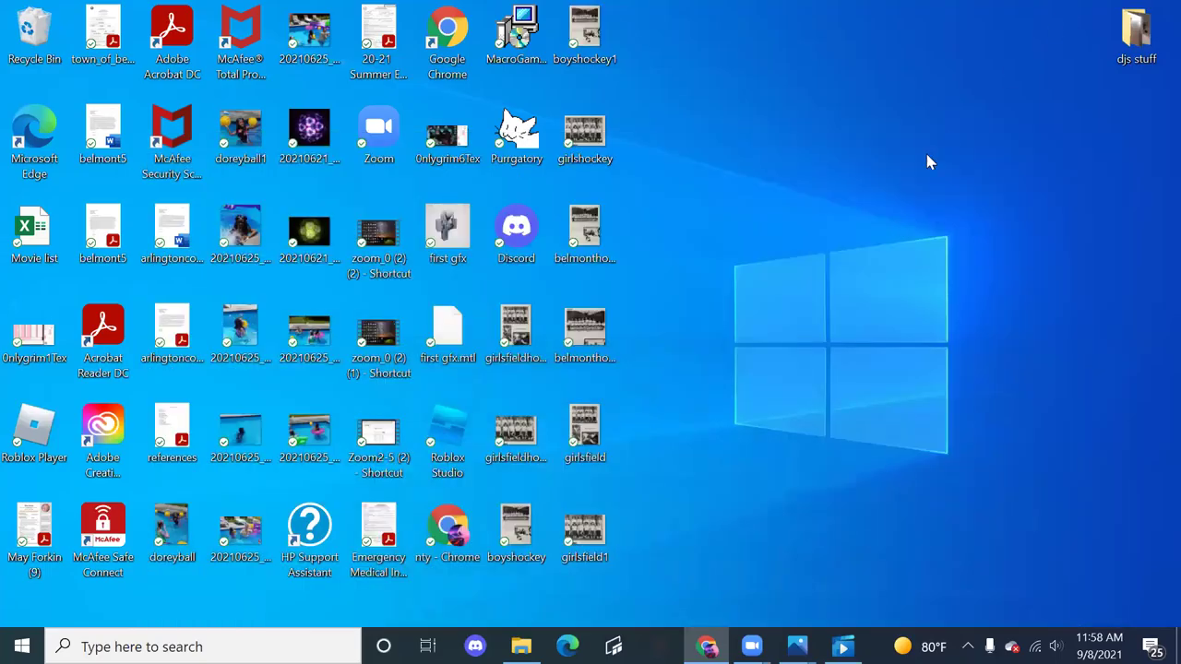
double_click(574, 47)
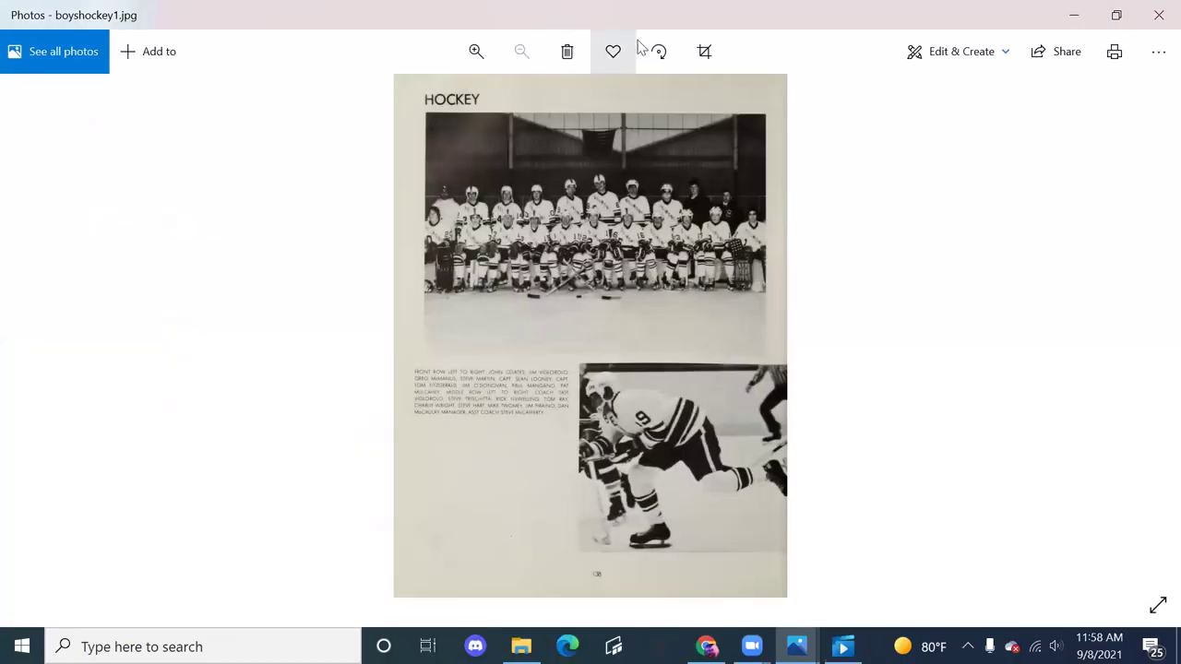
click(702, 51)
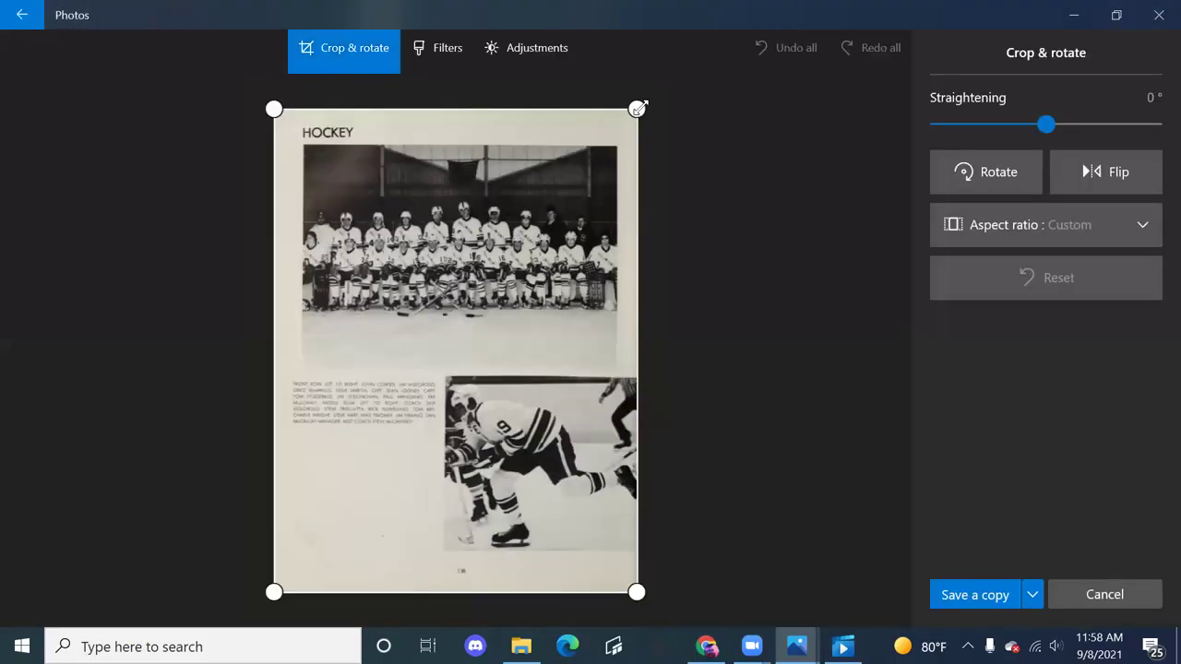
drag(638, 109, 624, 138)
drag(644, 594, 636, 417)
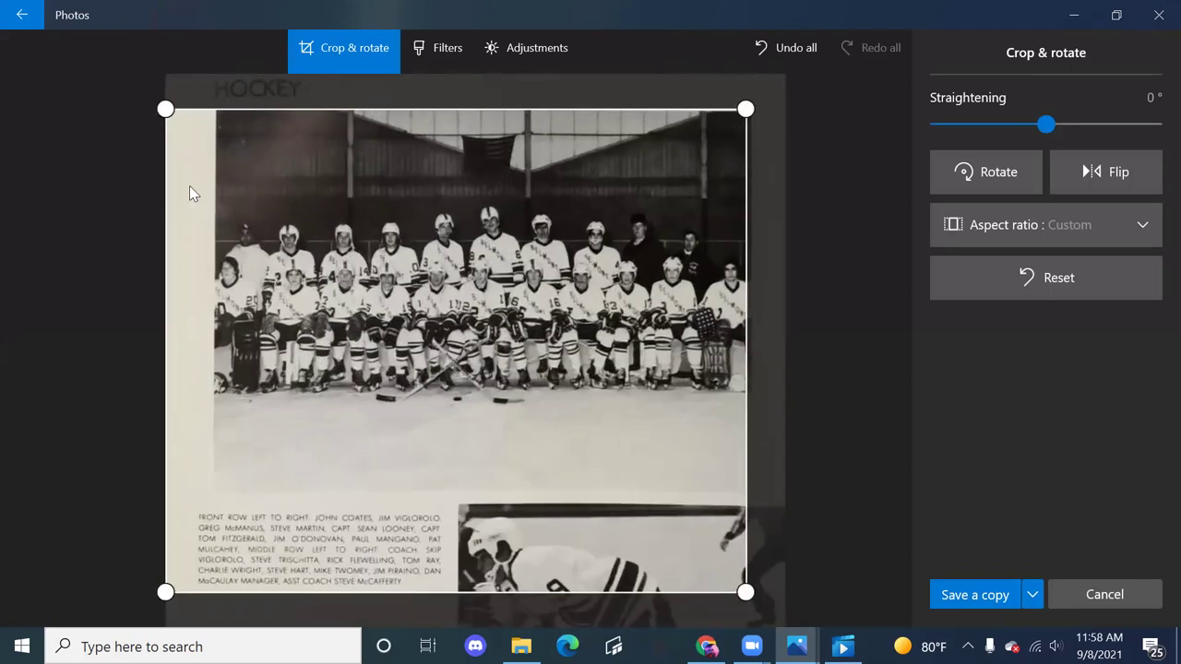
drag(164, 108, 192, 123)
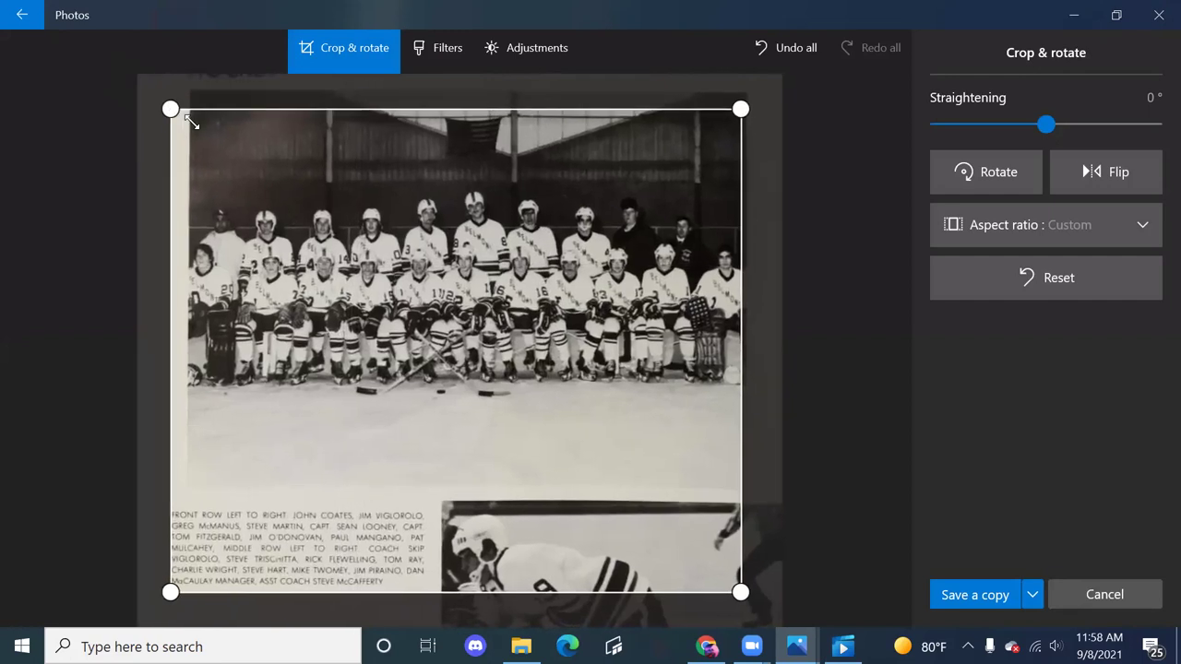
scroll(192, 123, up, 3)
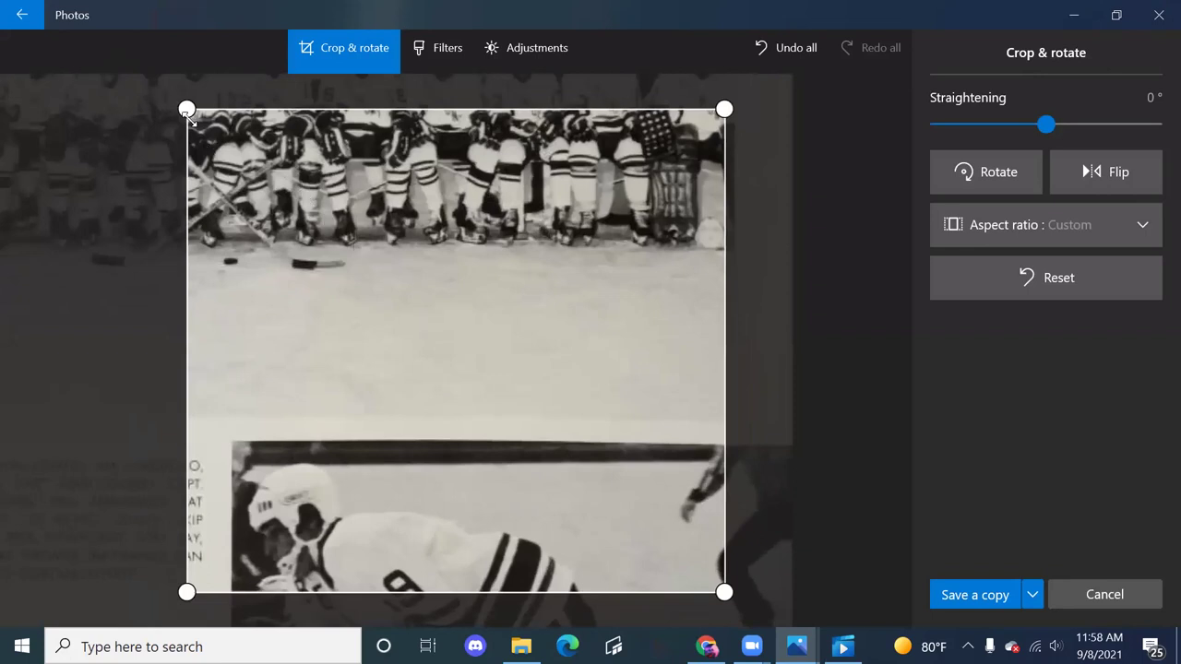
drag(178, 96, 156, 107)
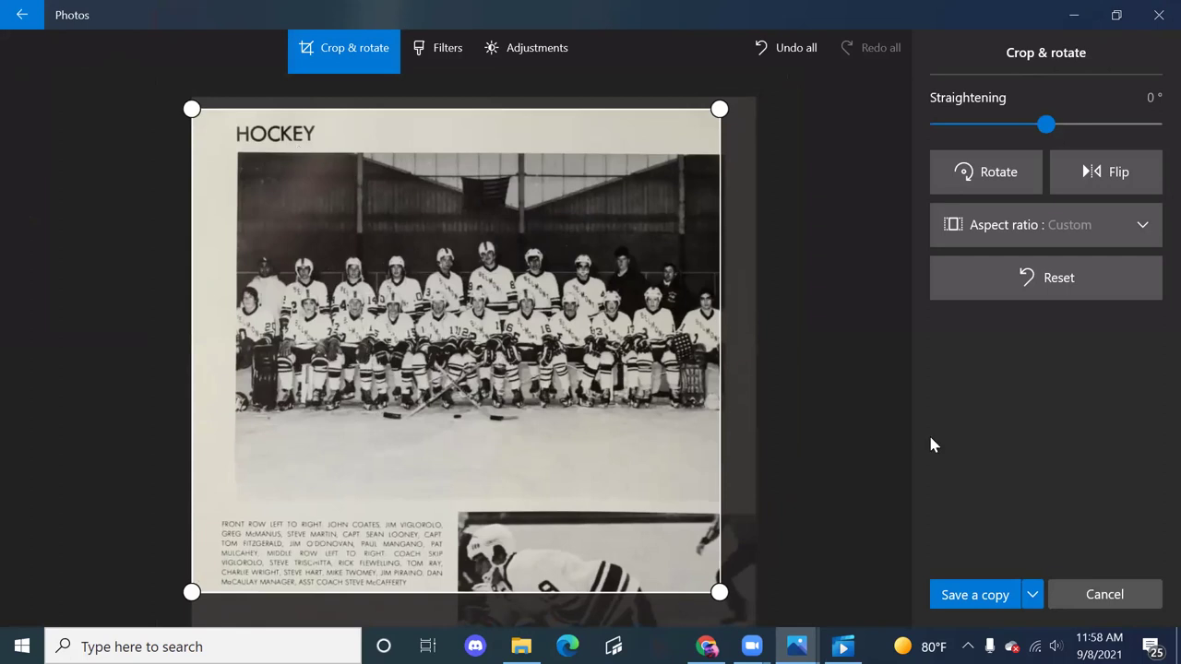
Save the cropped image to the Desktop as boyshockey1 in JPG format, overwriting the existing file
click(965, 594)
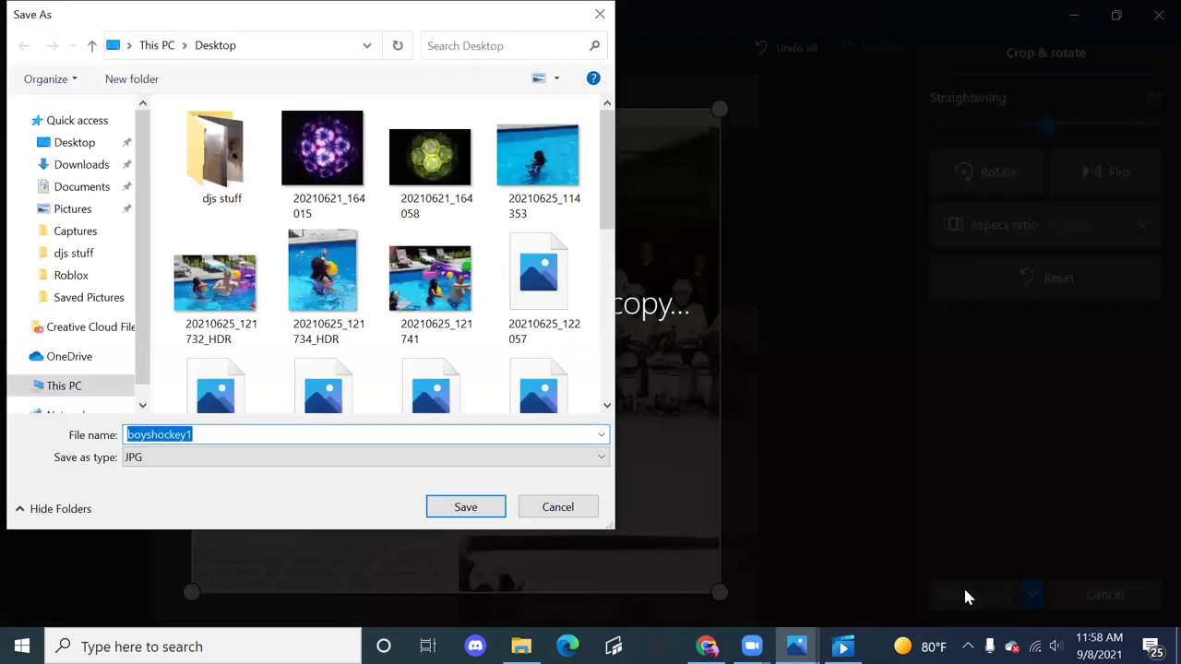
click(466, 510)
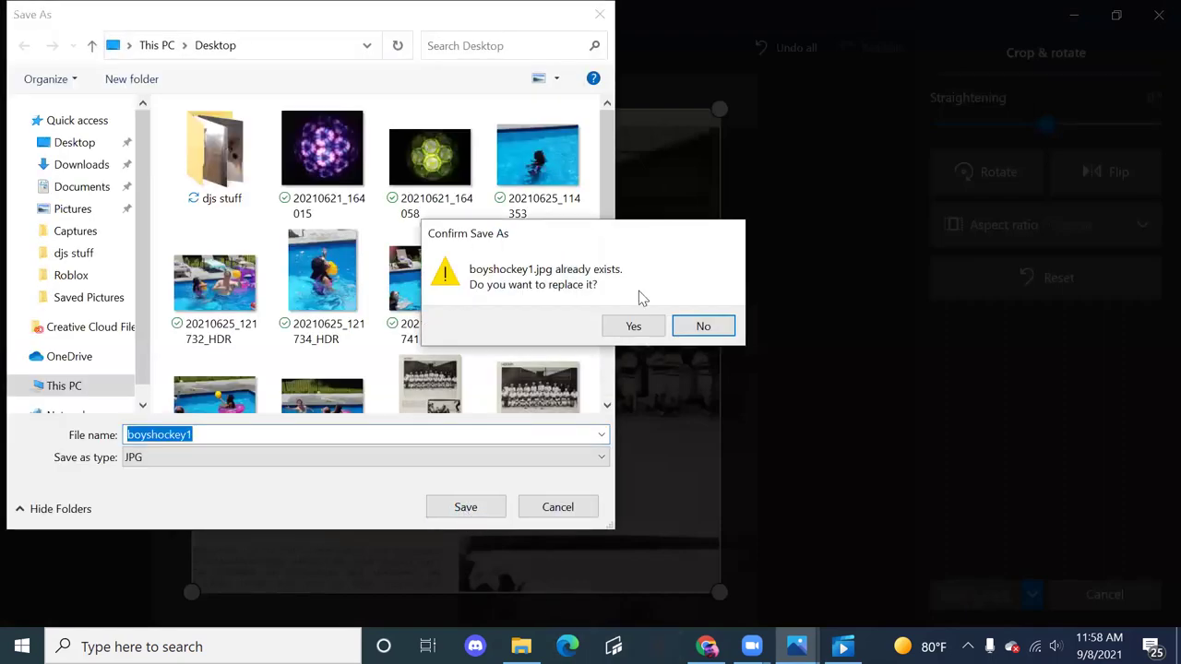
click(631, 329)
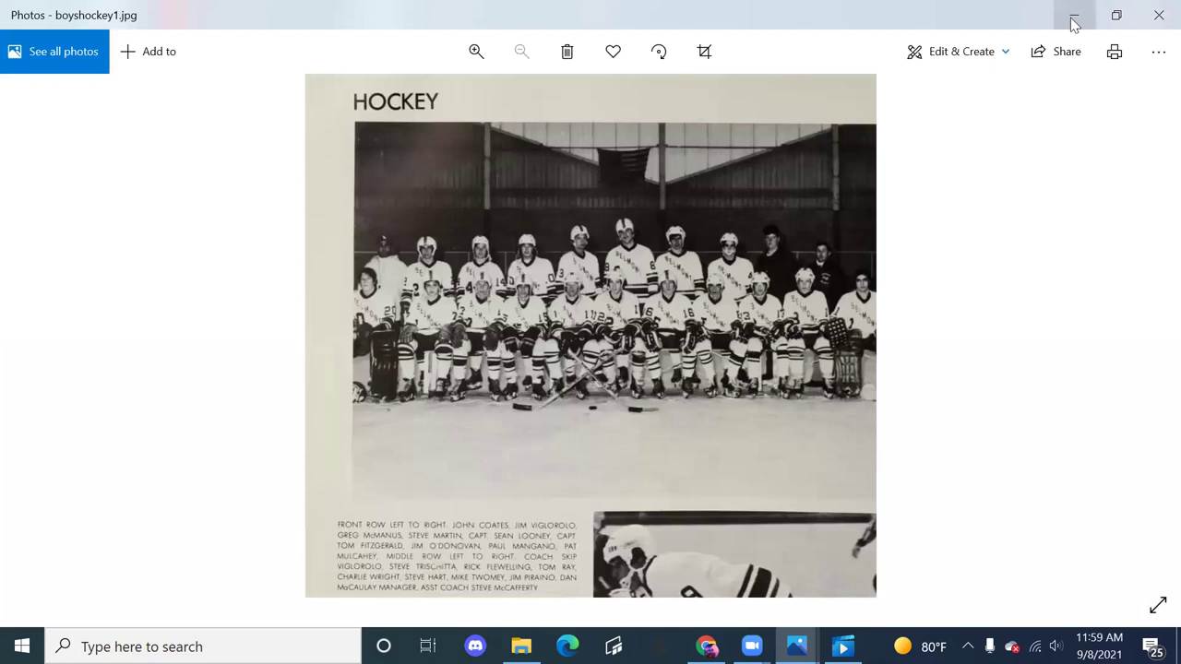
Switch back to Chrome, return to the Belmont Public Library yearbook collection and remove 1976 from the year filter
click(1073, 23)
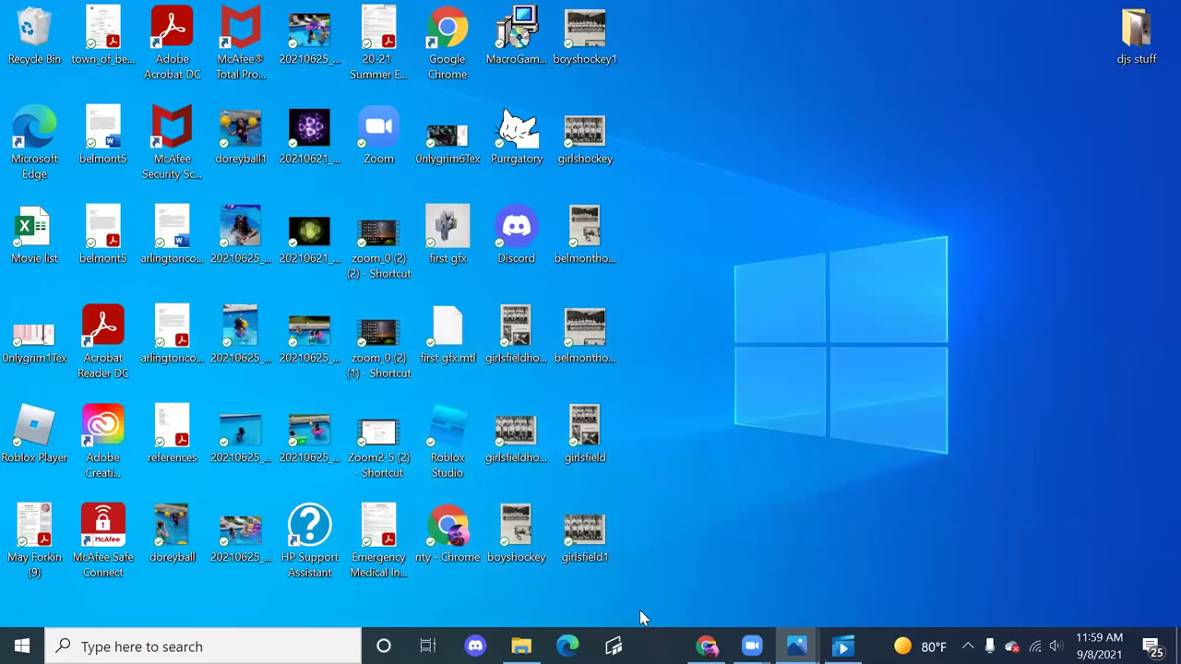
click(707, 646)
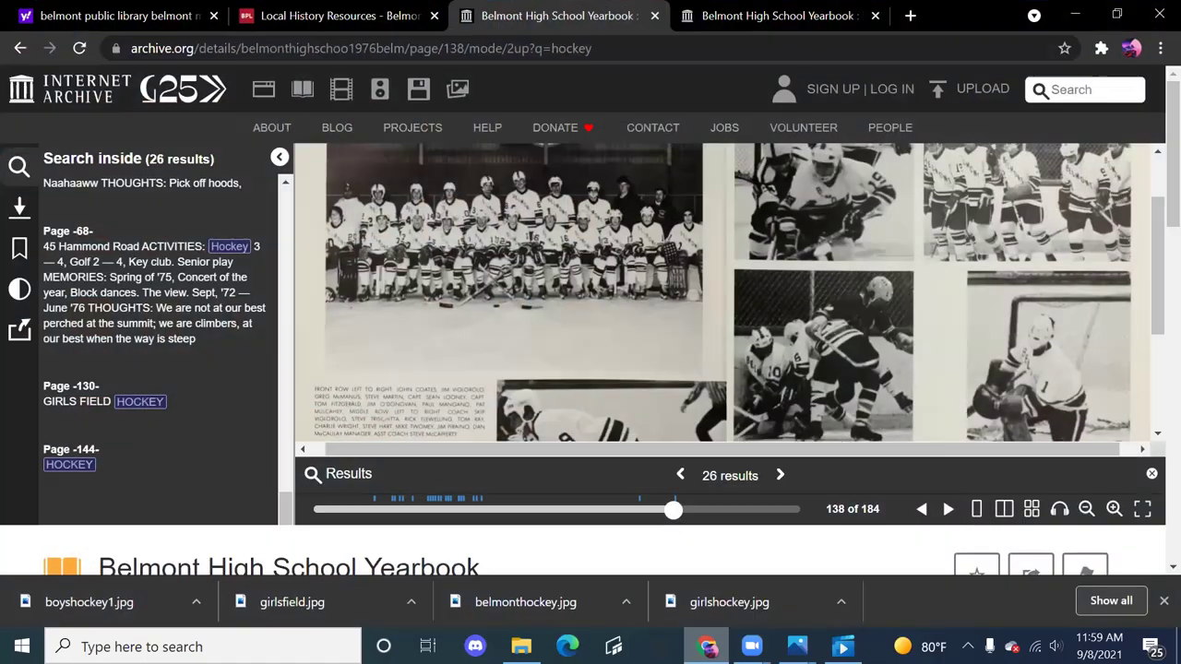
click(20, 49)
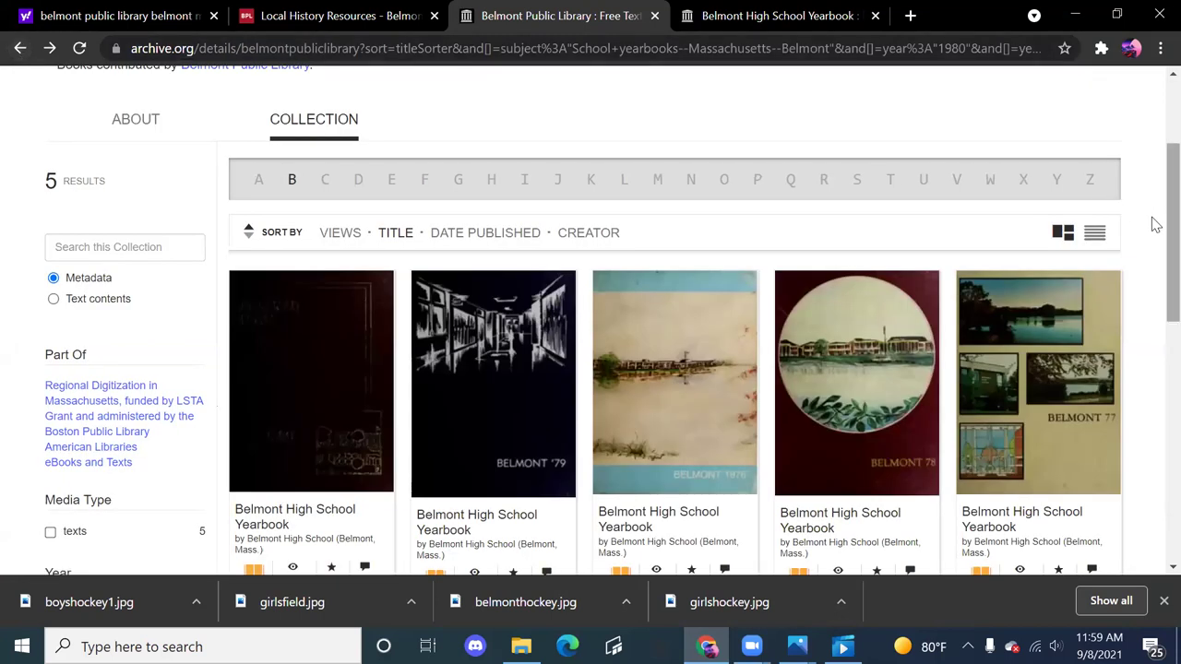
scroll(1154, 240, down, 2)
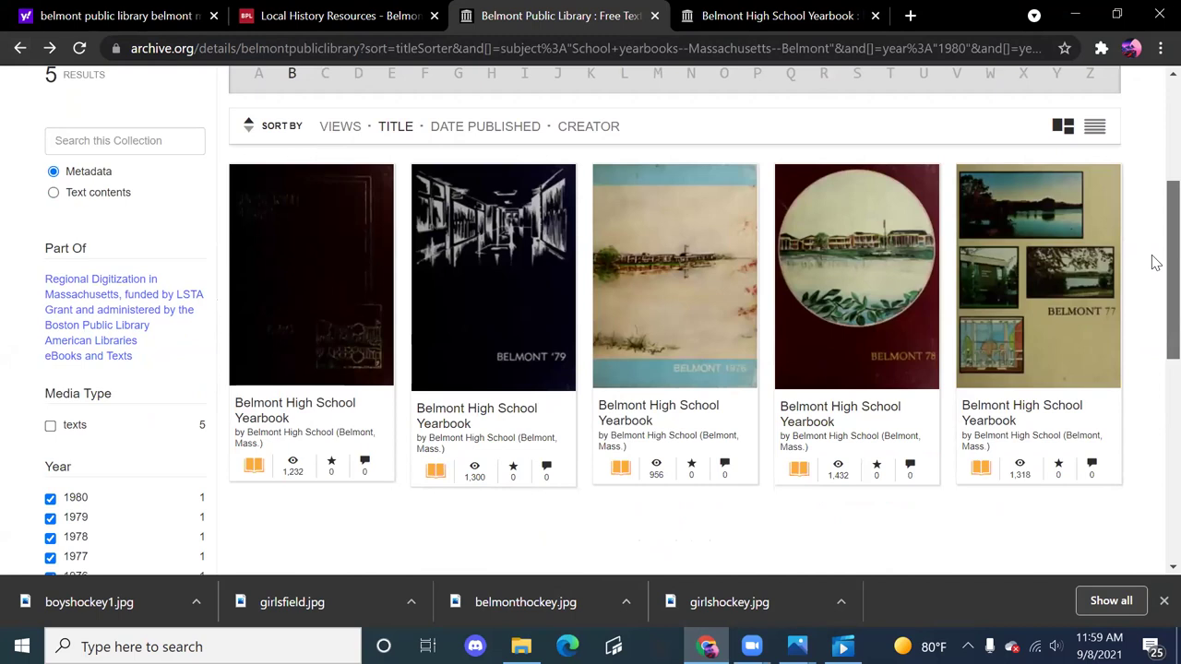
scroll(1154, 276, down, 3)
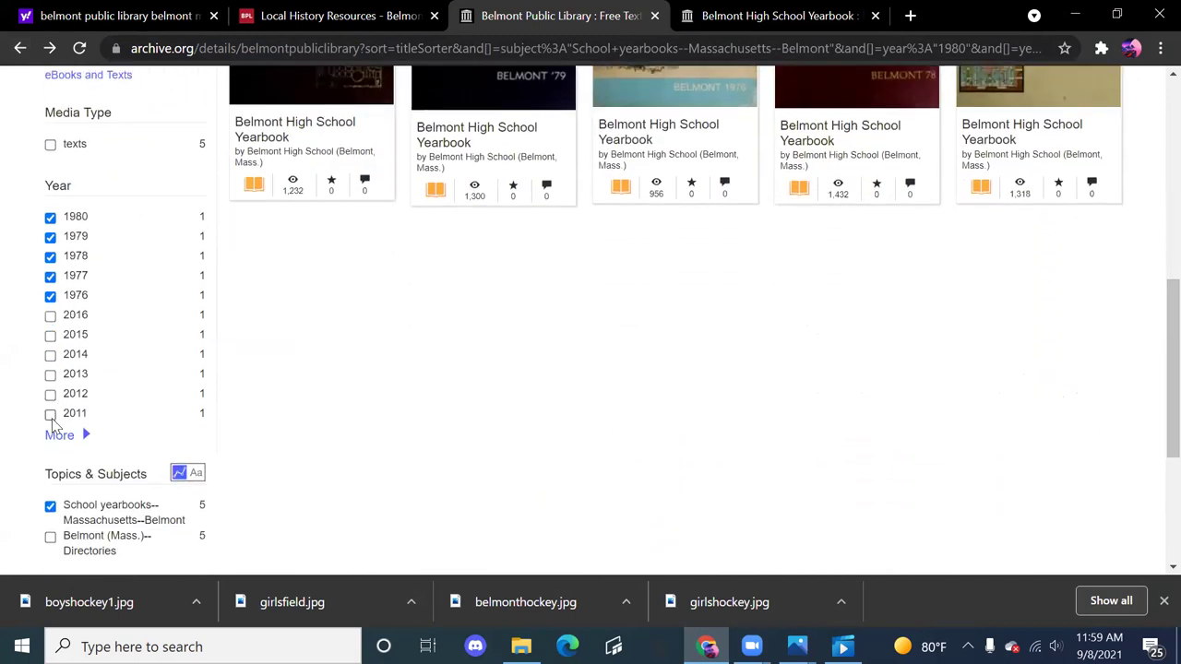
click(50, 297)
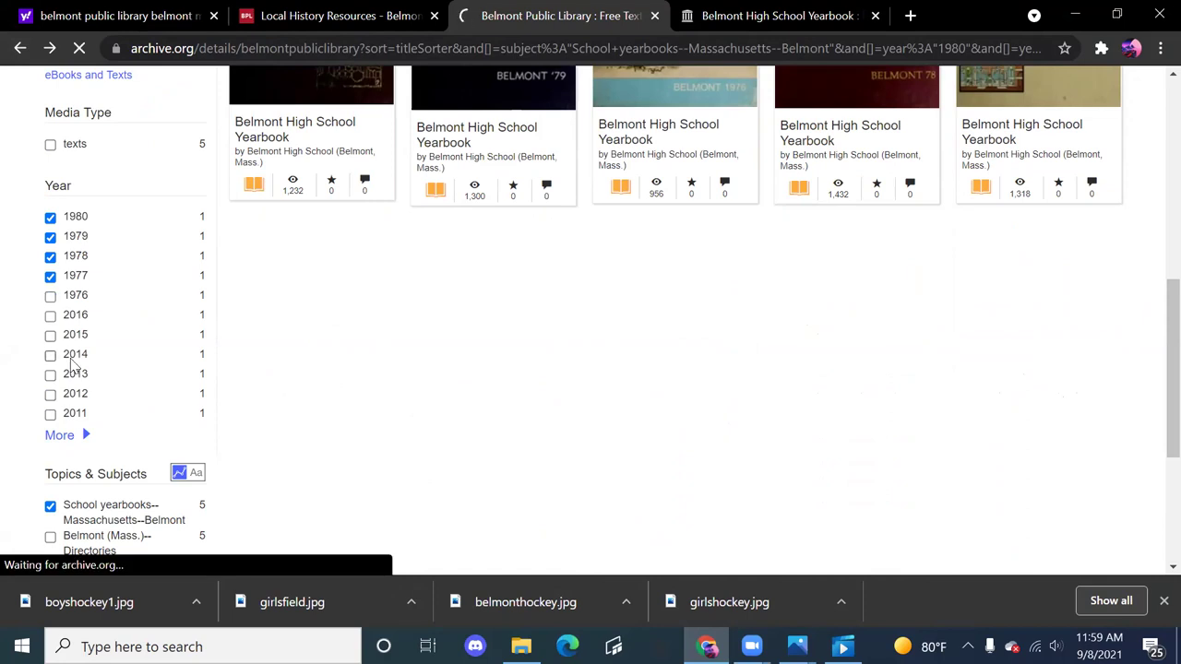
click(57, 428)
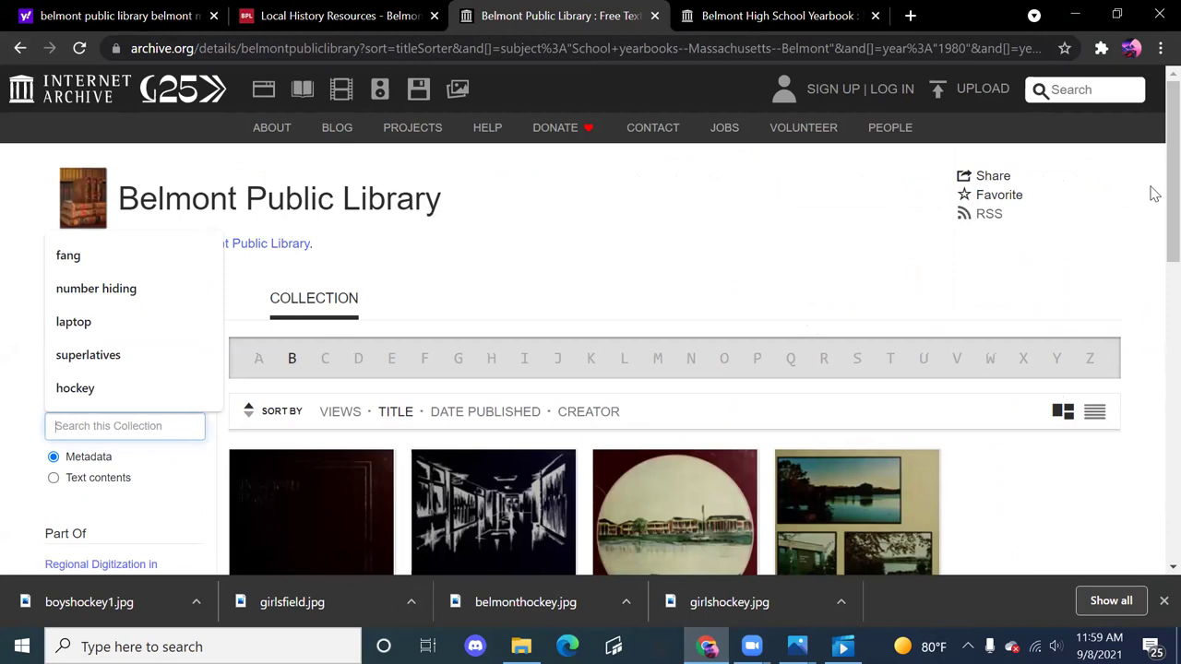
In the full list of years, clear 1980, select 2008, 2009, 2010 and 2011, and apply the filters
scroll(1152, 231, down, 5)
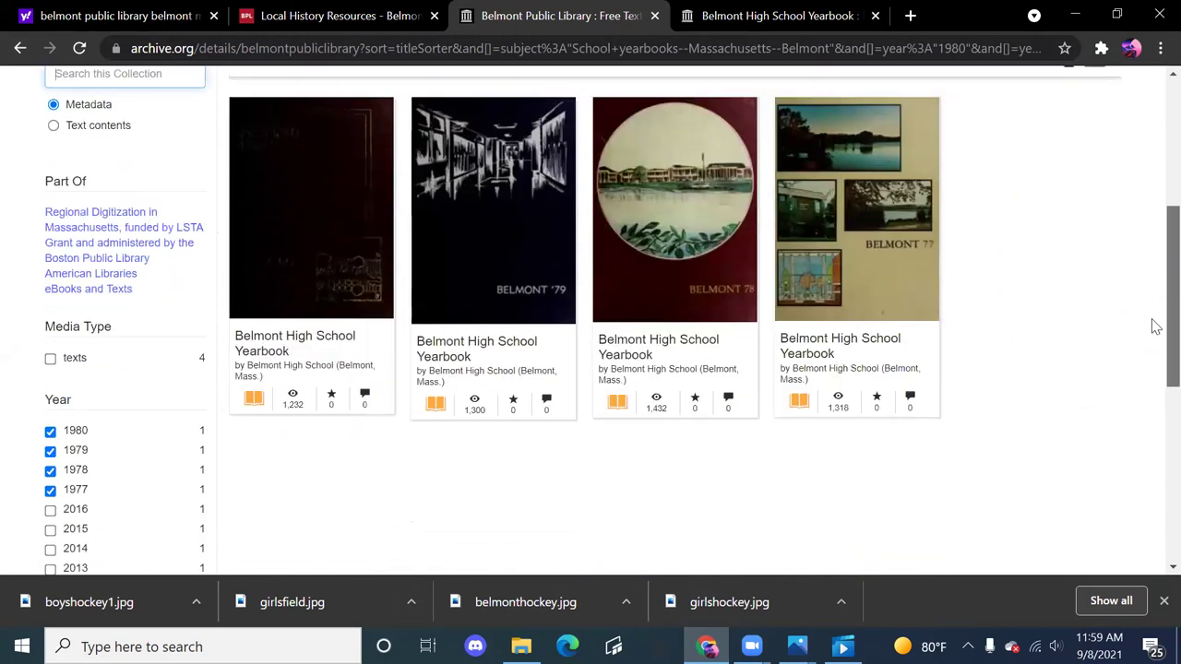
scroll(1154, 415, down, 2)
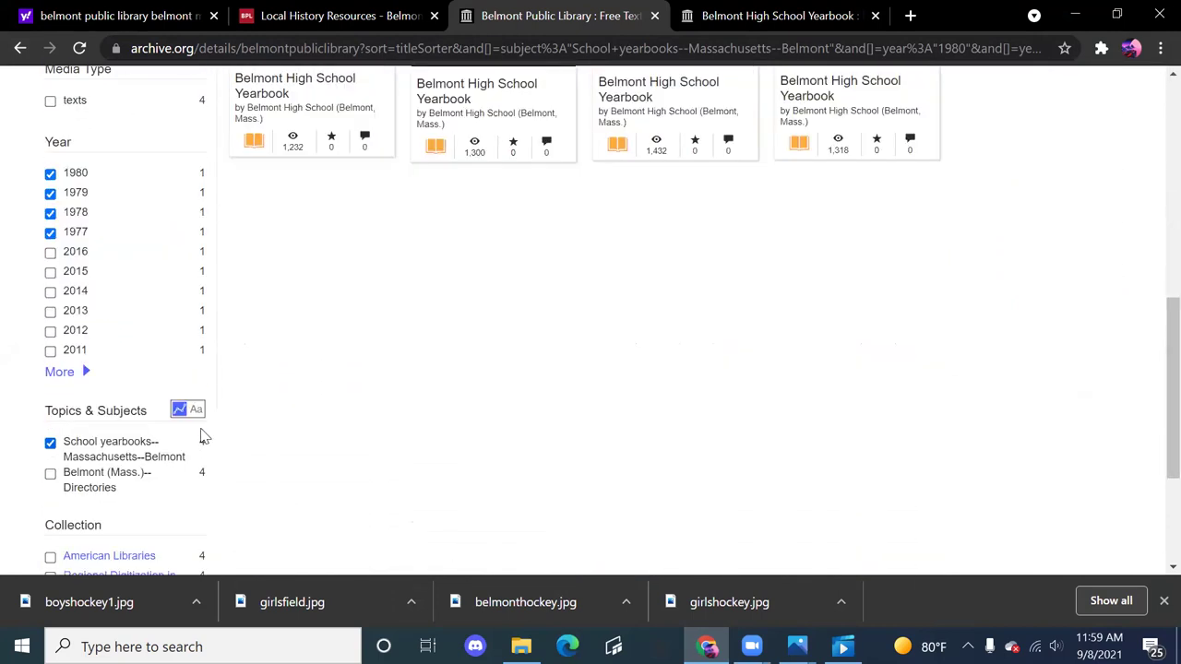
click(60, 371)
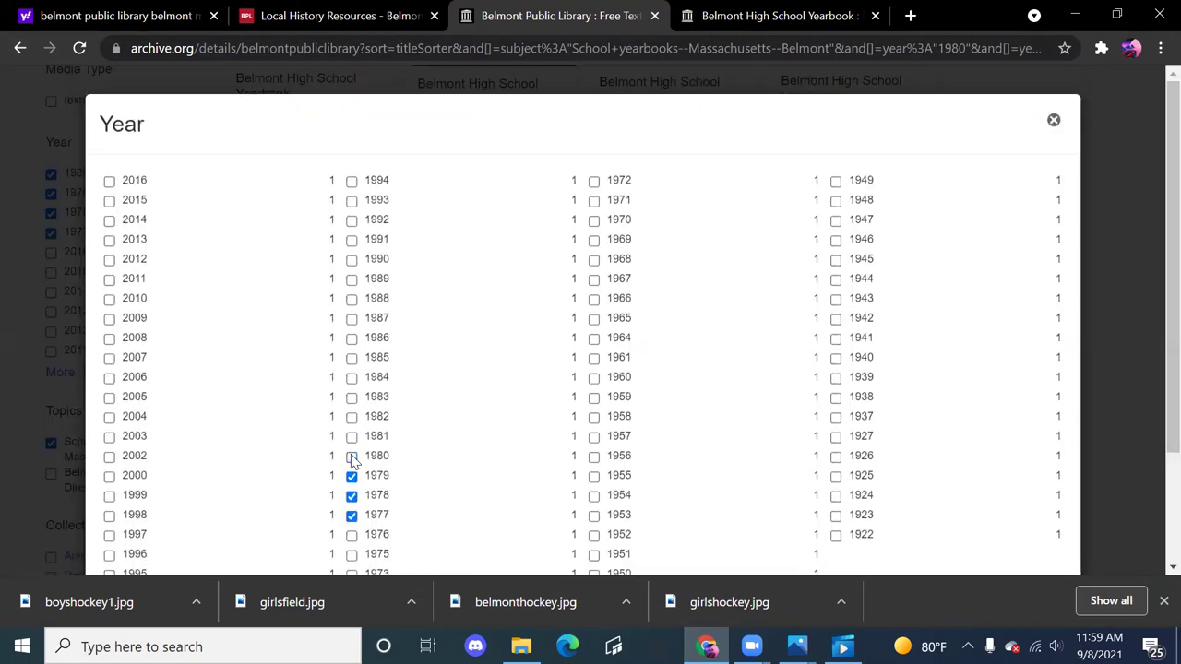
scroll(1153, 283, down, 1)
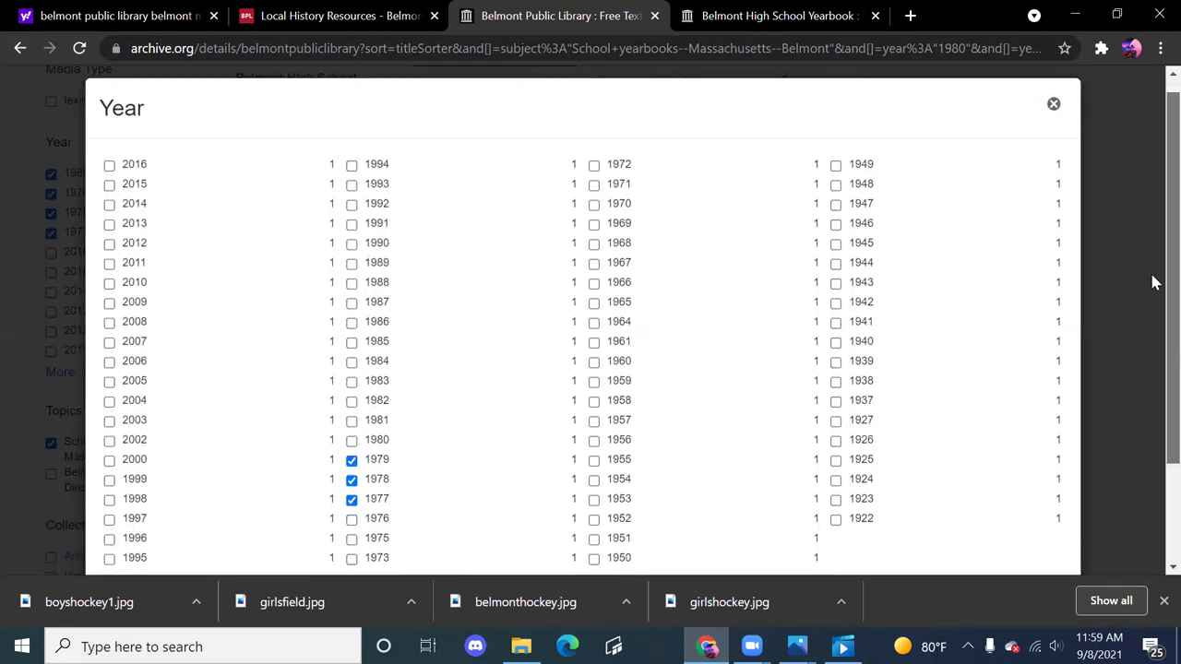
scroll(1150, 305, up, 1)
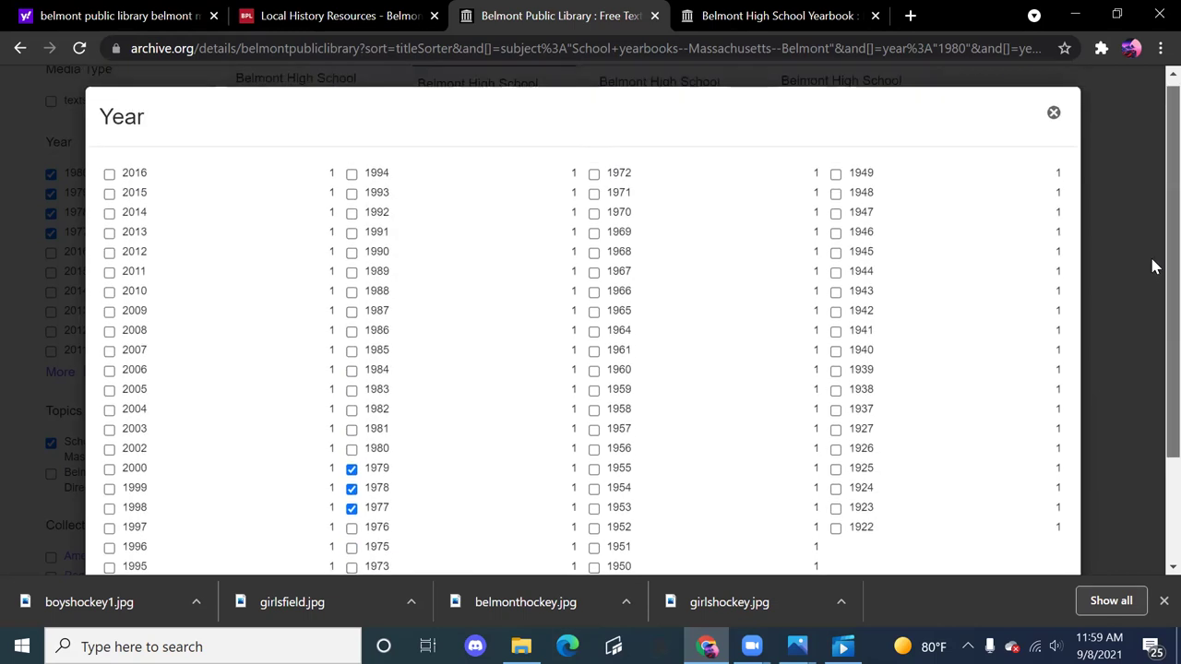
click(109, 329)
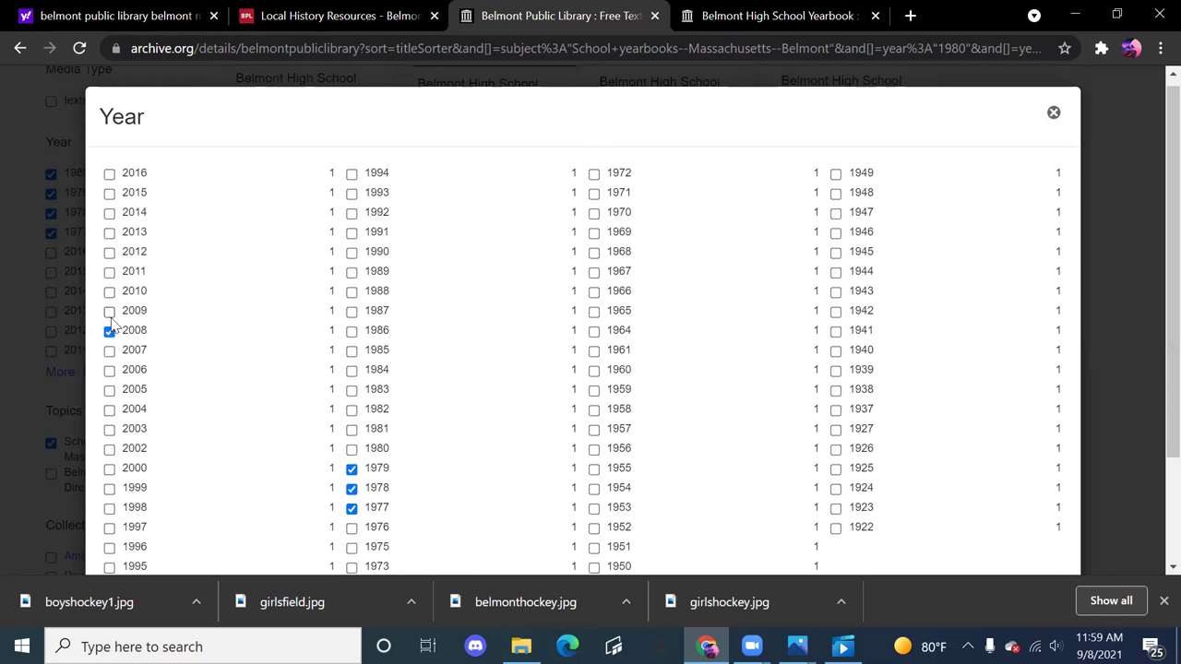
click(109, 290)
click(109, 272)
scroll(1152, 345, down, 2)
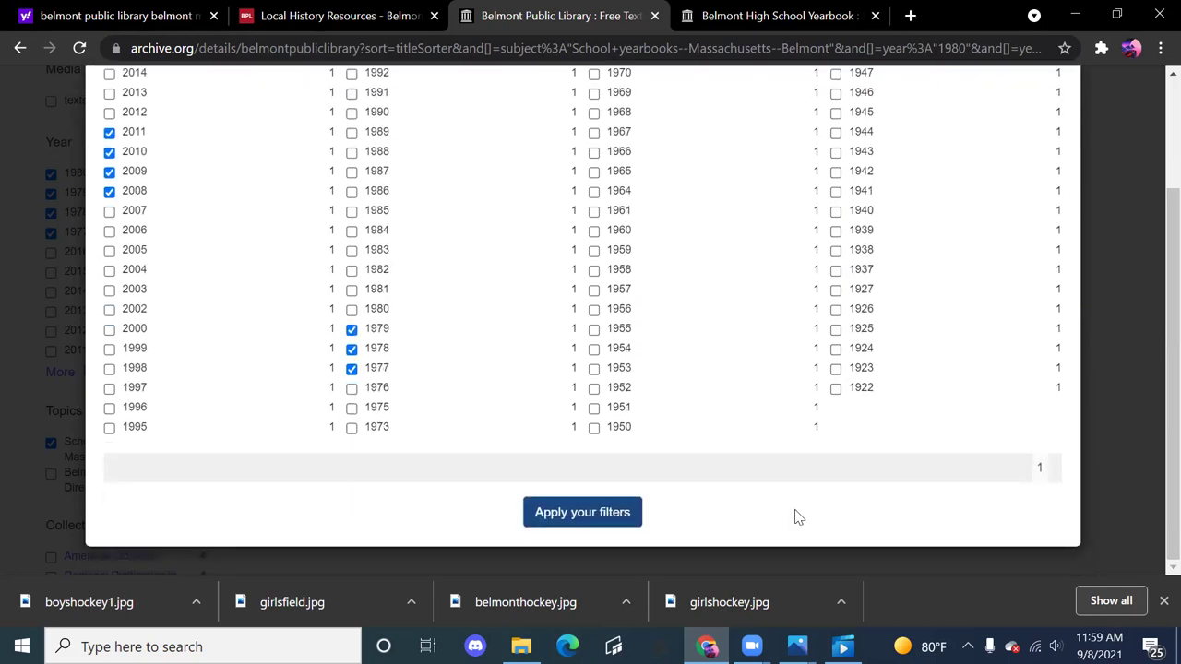
click(618, 518)
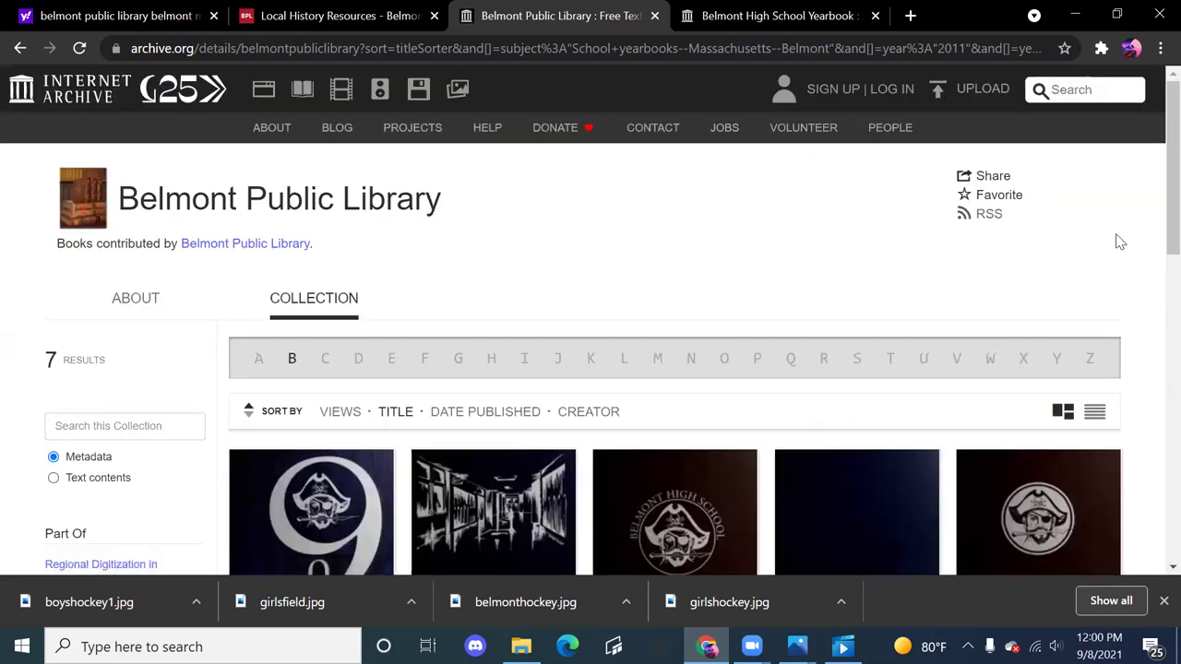
Open the 2011 Belmont High School yearbook and search inside it for "superlatives"
scroll(1153, 258, down, 2)
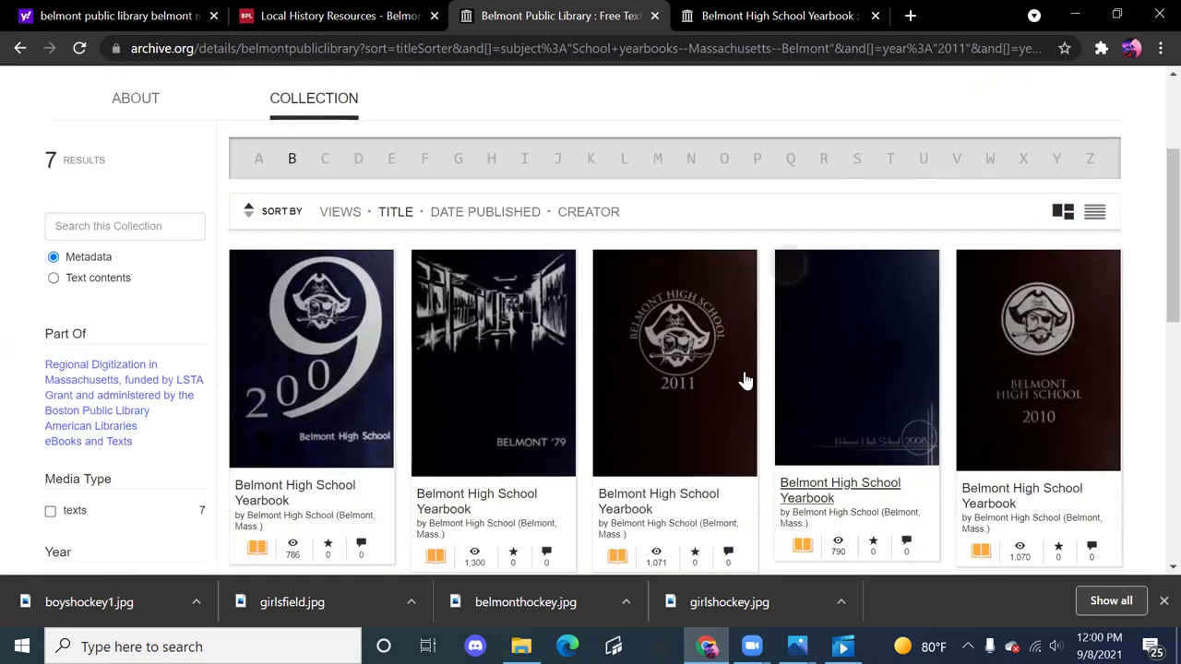
click(677, 392)
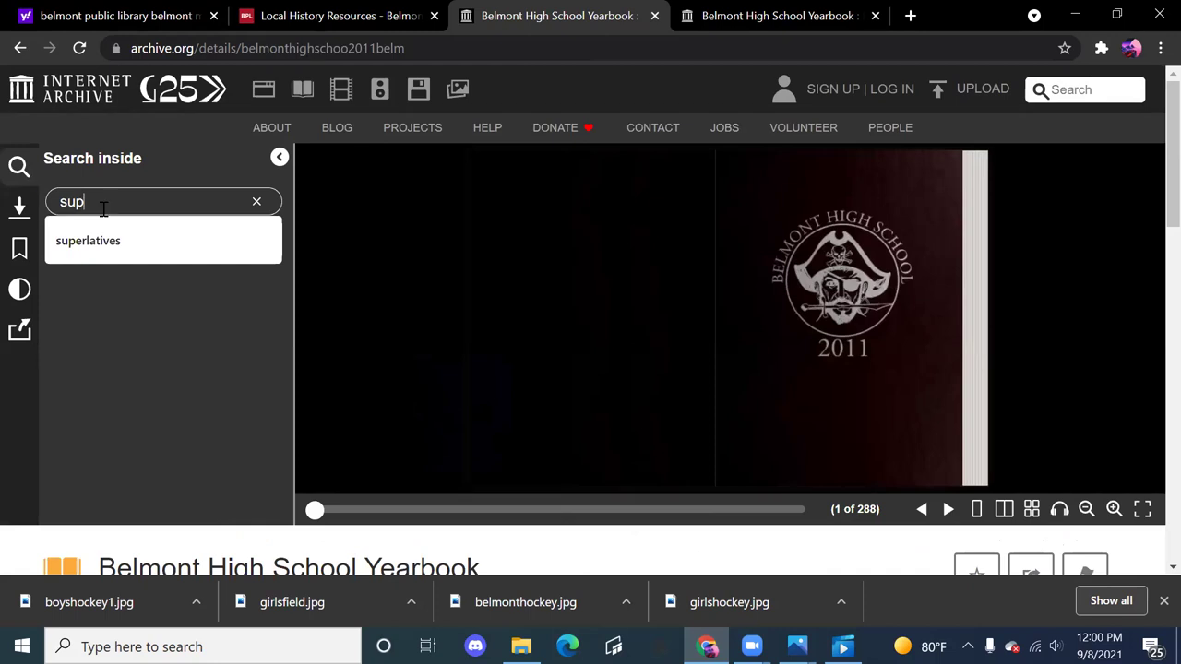
click(119, 243)
click(118, 243)
key(Return)
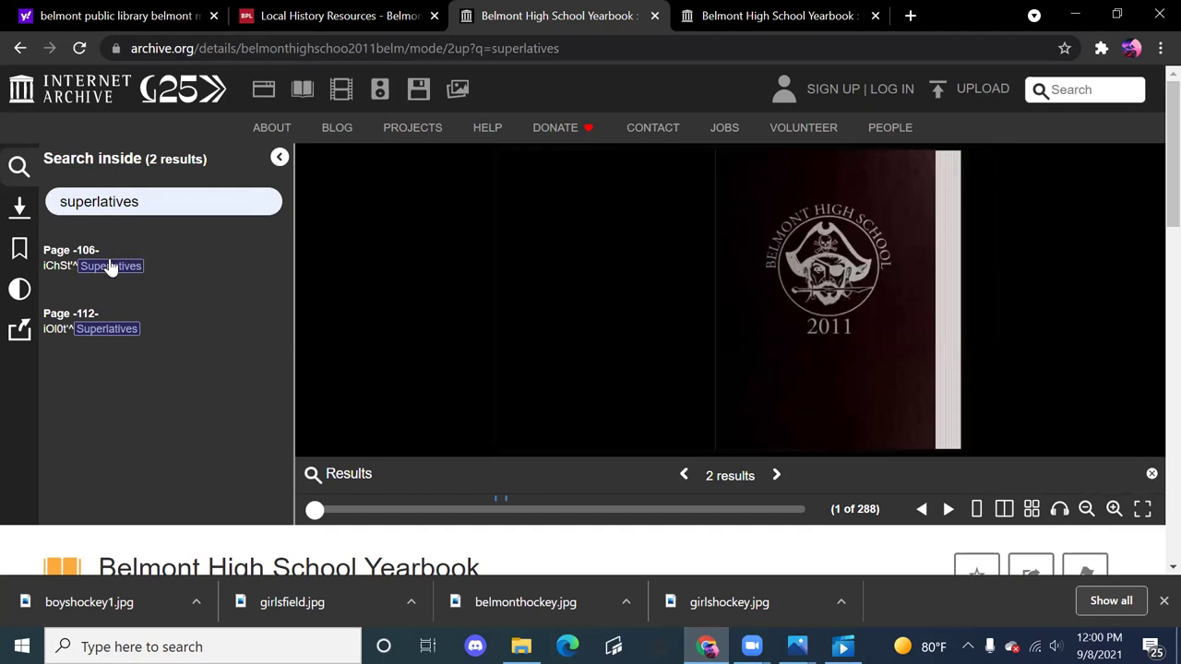
Open the "Superlatives" match on page 106 and enlarge the spread to examine its photos and captions
click(110, 266)
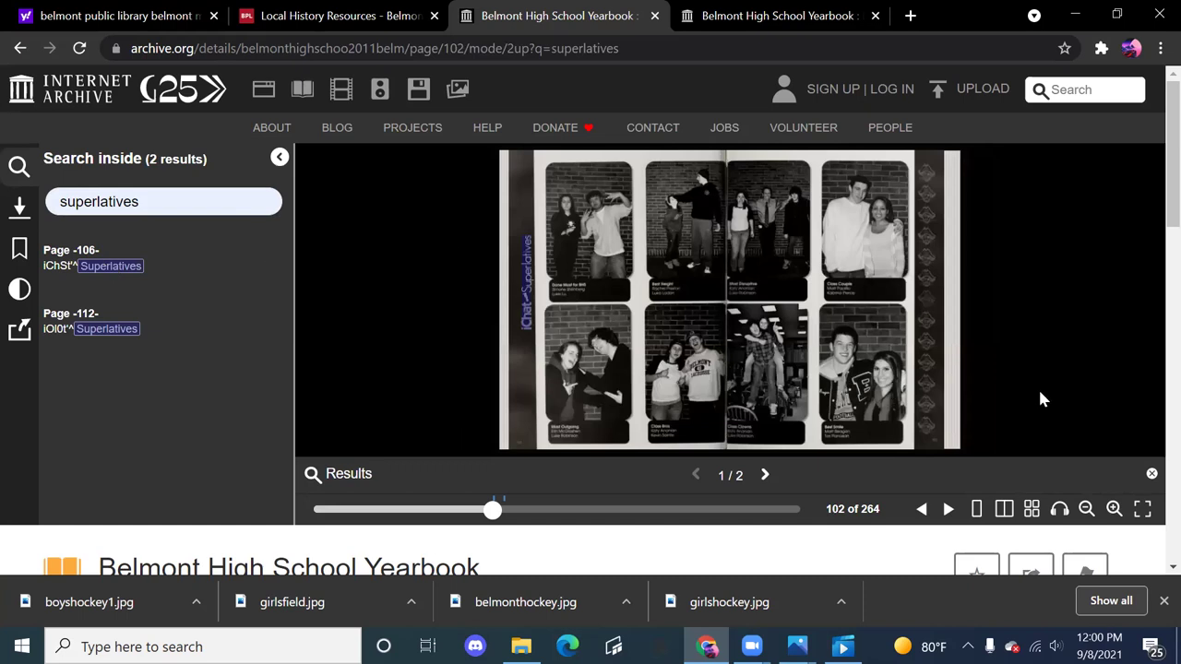
click(1113, 510)
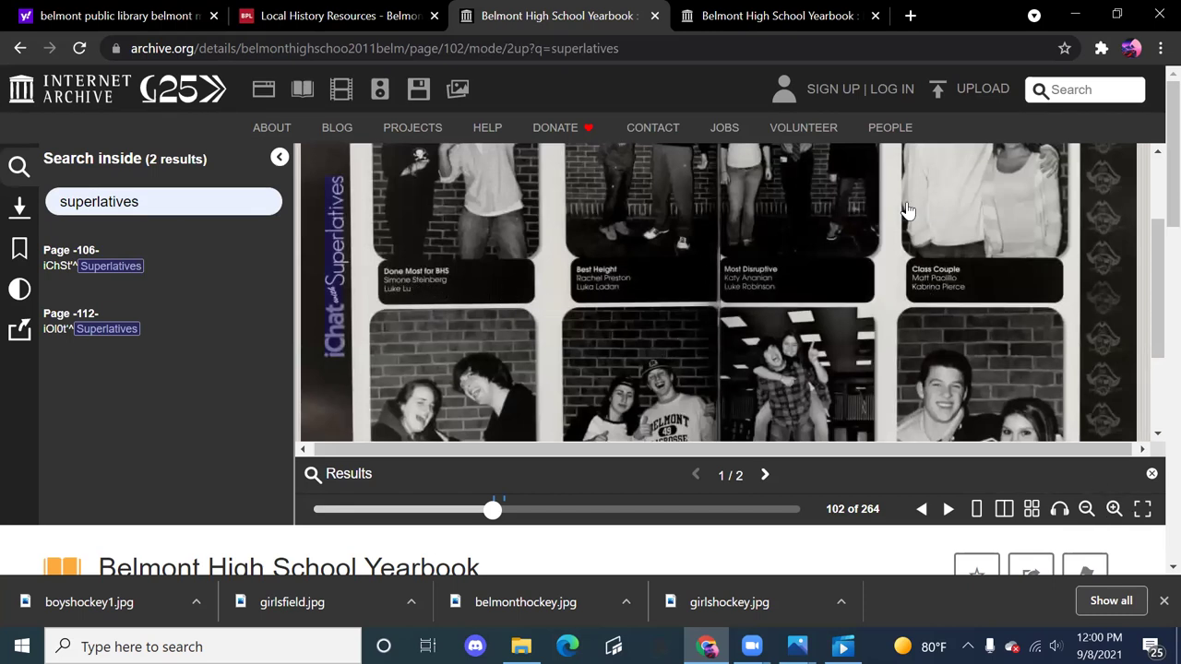
drag(1153, 255, 1153, 356)
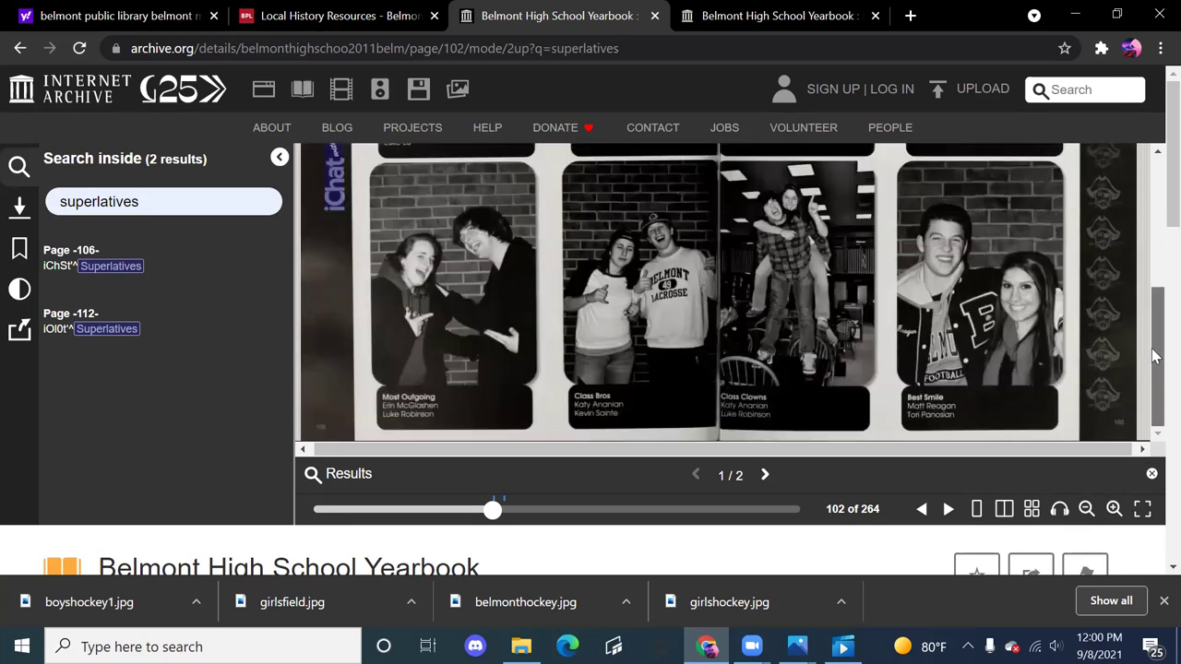